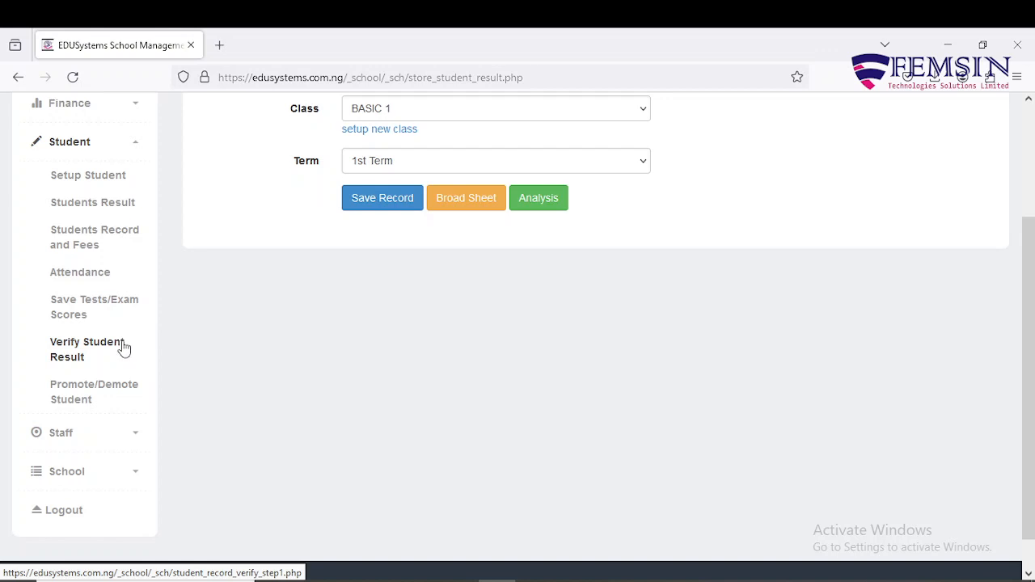
Open the student result verification list for class BASIC 1 in session 2023/2024
{"action": "left_click", "coordinate": [109, 350]}
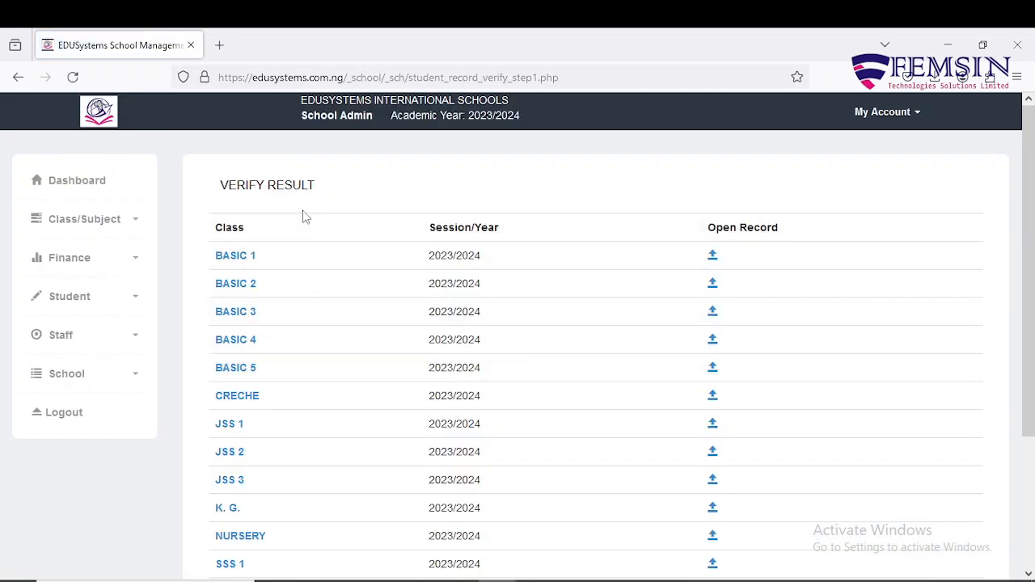
{"action": "scroll", "coordinate": [302, 216], "scroll_direction": "down", "scroll_amount": 2}
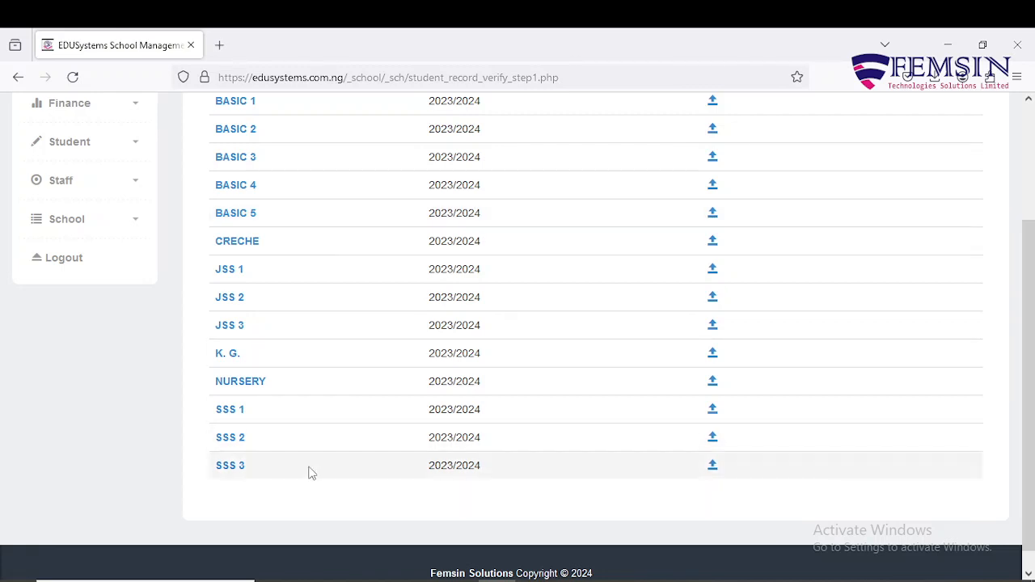
{"action": "scroll", "coordinate": [310, 472], "scroll_direction": "up", "scroll_amount": 2}
{"action": "left_click", "coordinate": [240, 258]}
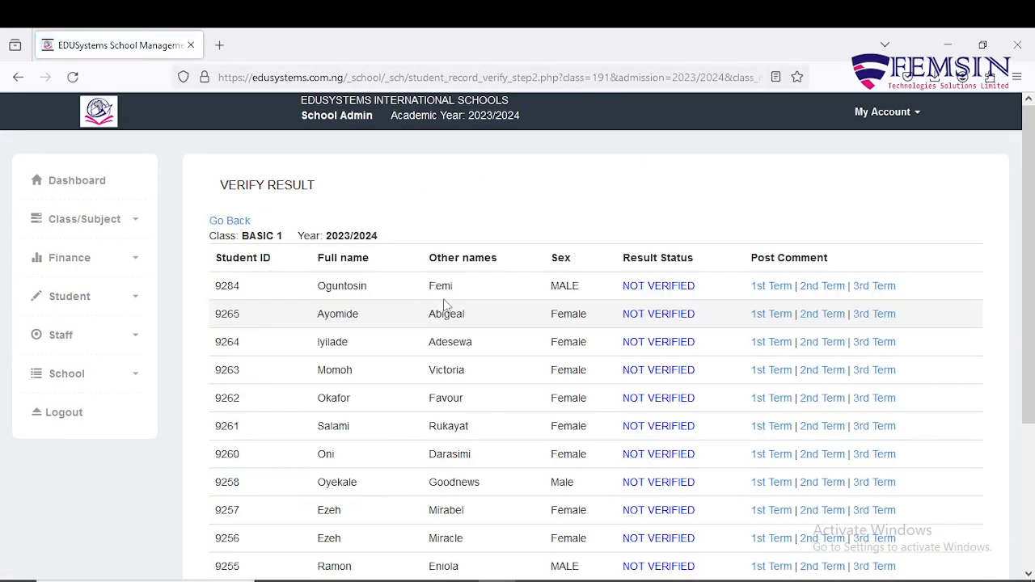
Open the 3rd Term report card for verification of the first student listed in BASIC 1
{"action": "scroll", "coordinate": [444, 312], "scroll_direction": "down", "scroll_amount": 3}
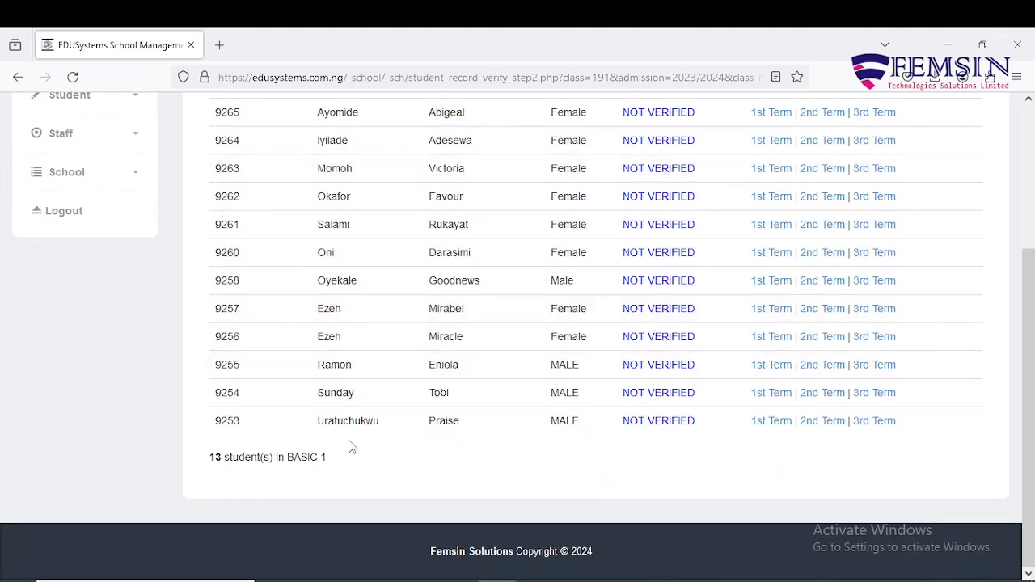
{"action": "scroll", "coordinate": [314, 296], "scroll_direction": "up", "scroll_amount": 2}
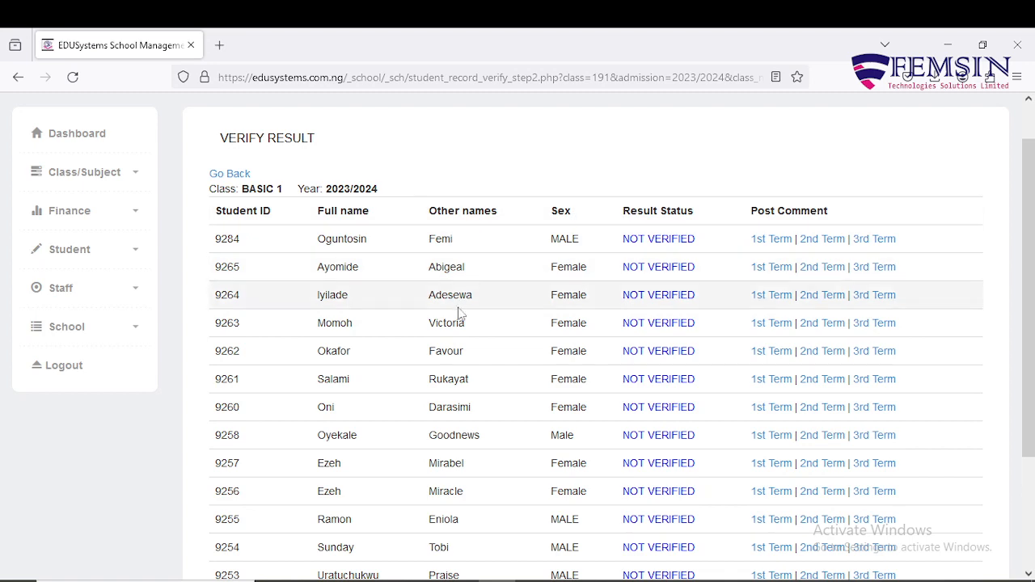
{"action": "scroll", "coordinate": [459, 314], "scroll_direction": "down", "scroll_amount": 1}
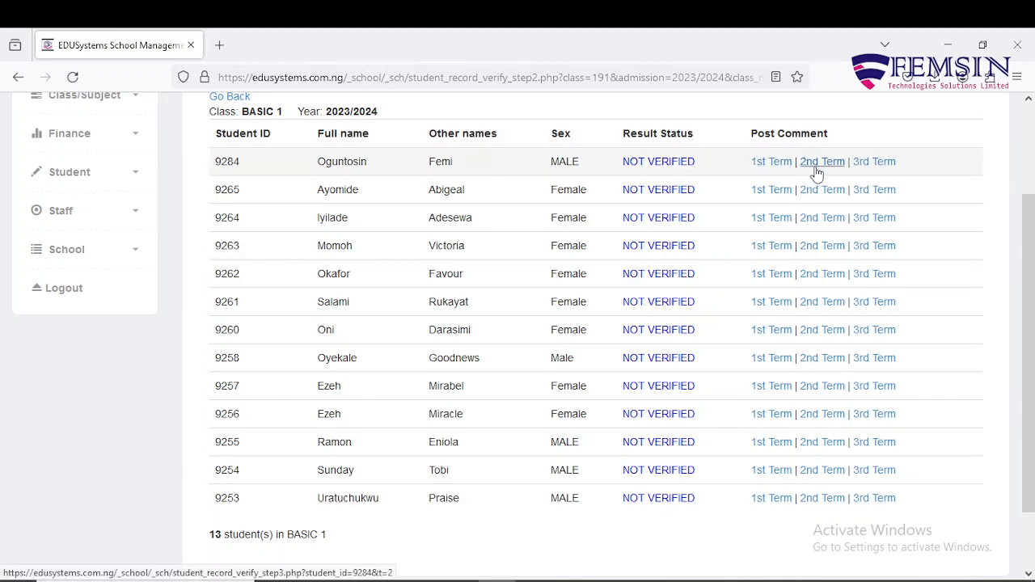
{"action": "left_click", "coordinate": [881, 166]}
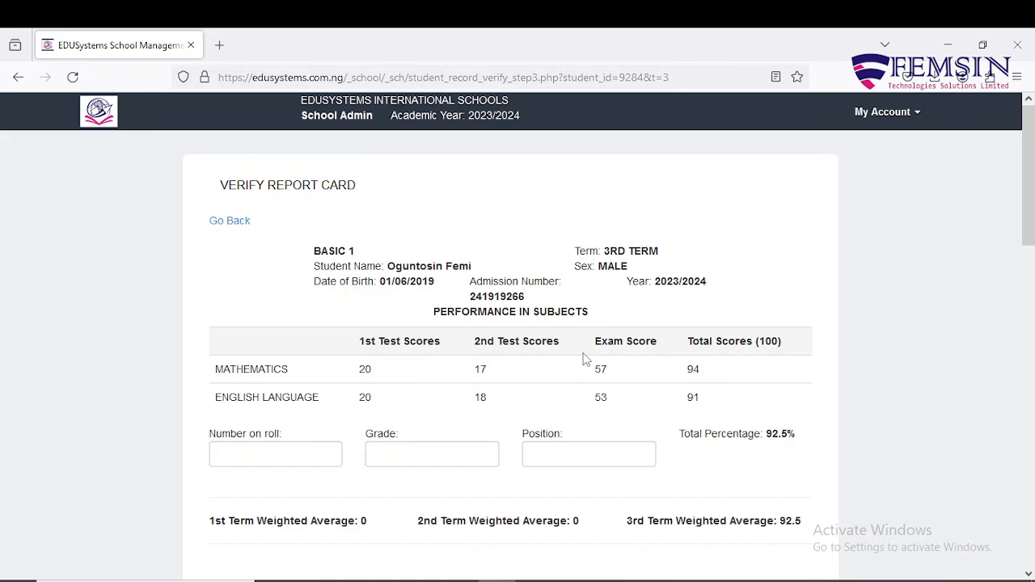
Examine the subject scores and the number on roll, grade and position fields of the report card
{"action": "scroll", "coordinate": [586, 360], "scroll_direction": "down", "scroll_amount": 1}
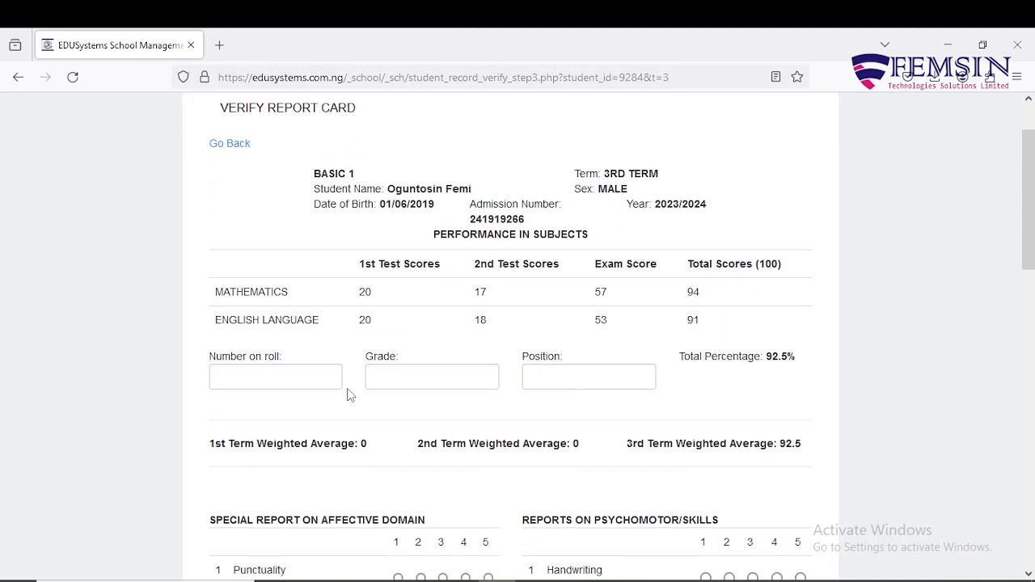
{"action": "left_click", "coordinate": [302, 380]}
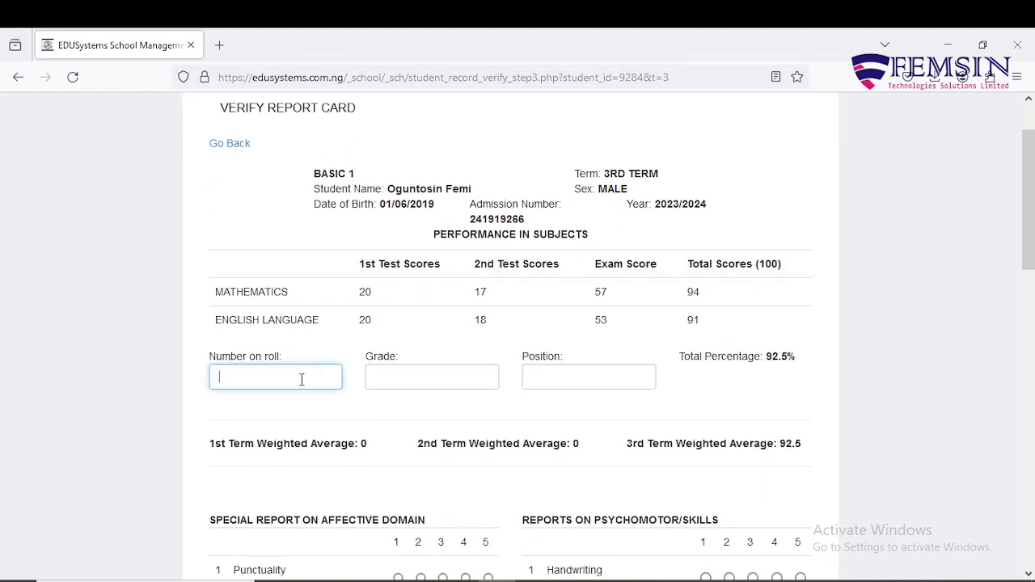
{"action": "left_click", "coordinate": [409, 373]}
{"action": "left_click", "coordinate": [552, 381]}
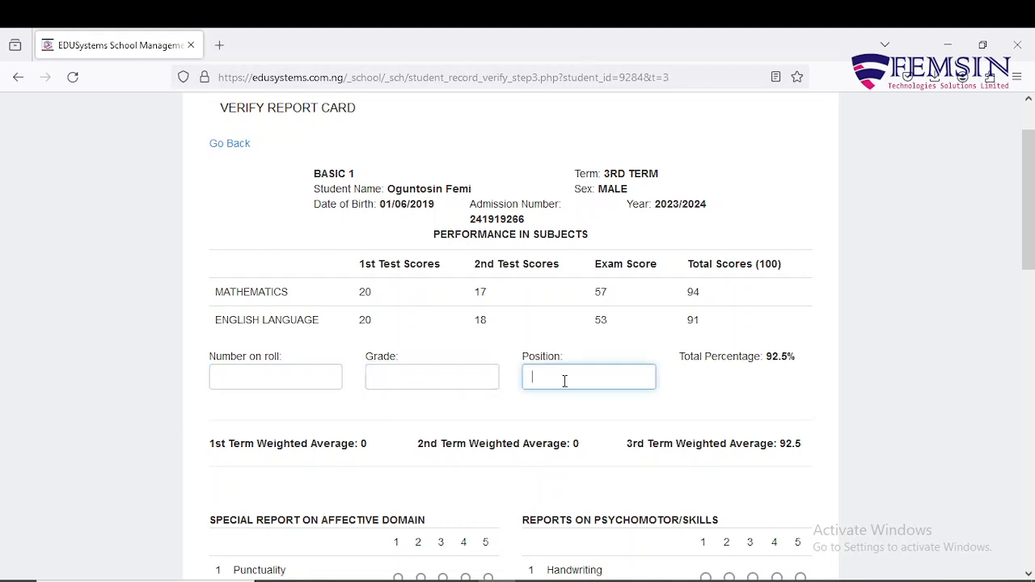
{"action": "left_click", "coordinate": [692, 394]}
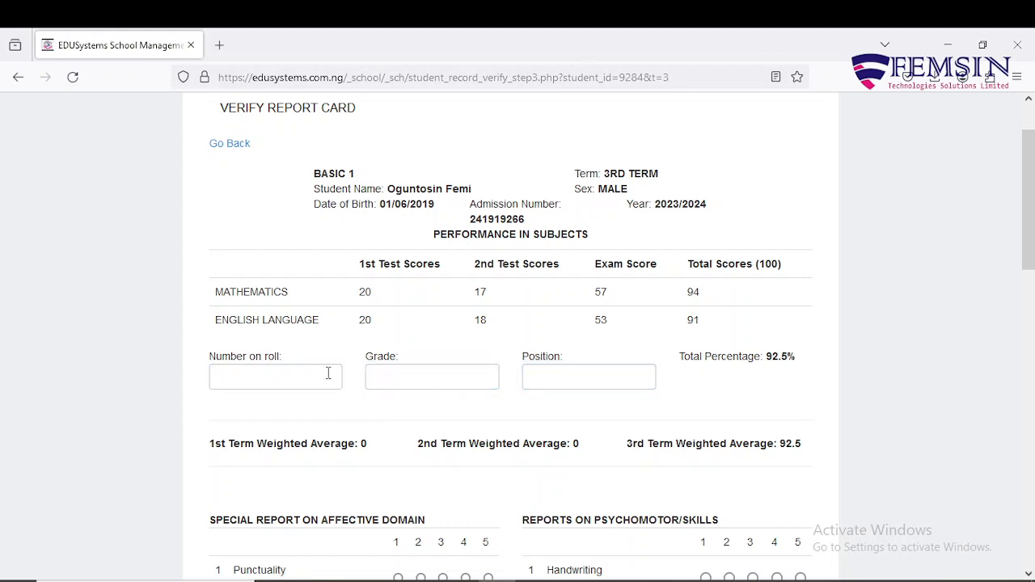
{"action": "left_click", "coordinate": [270, 370]}
{"action": "left_click", "coordinate": [428, 372]}
{"action": "left_click", "coordinate": [527, 374]}
{"action": "left_click", "coordinate": [271, 396]}
Rate Class Attendance 5 and all seven other affective domain traits, from Punctuality to Leadership, 4
{"action": "scroll", "coordinate": [751, 377], "scroll_direction": "down", "scroll_amount": 3}
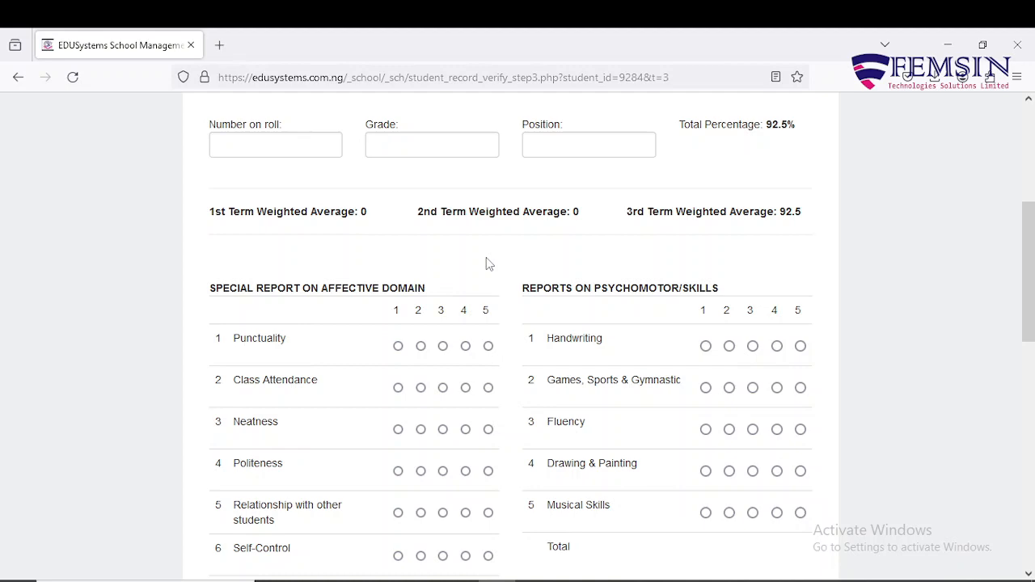
{"action": "scroll", "coordinate": [491, 275], "scroll_direction": "down", "scroll_amount": 3}
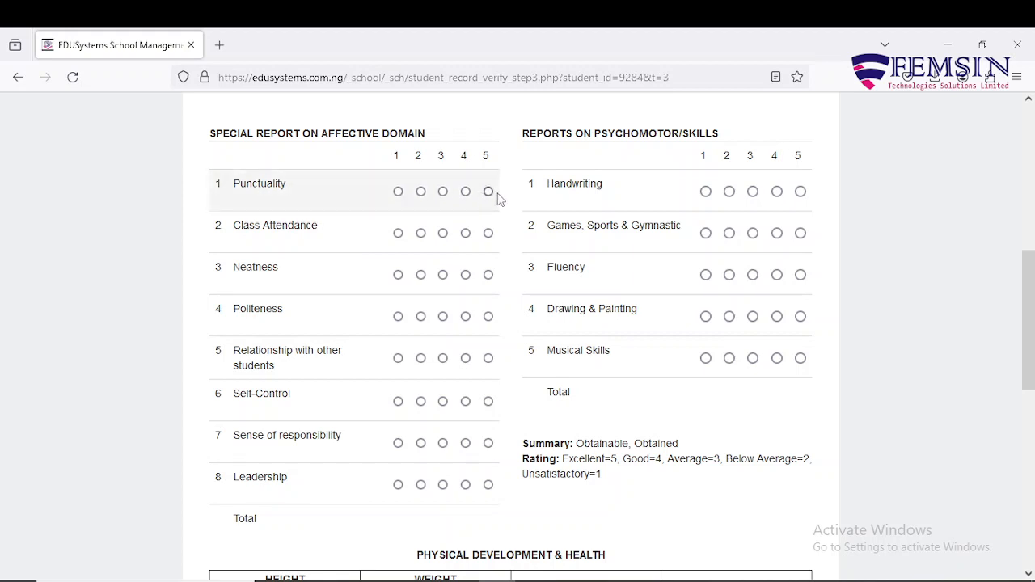
{"action": "left_click", "coordinate": [467, 194]}
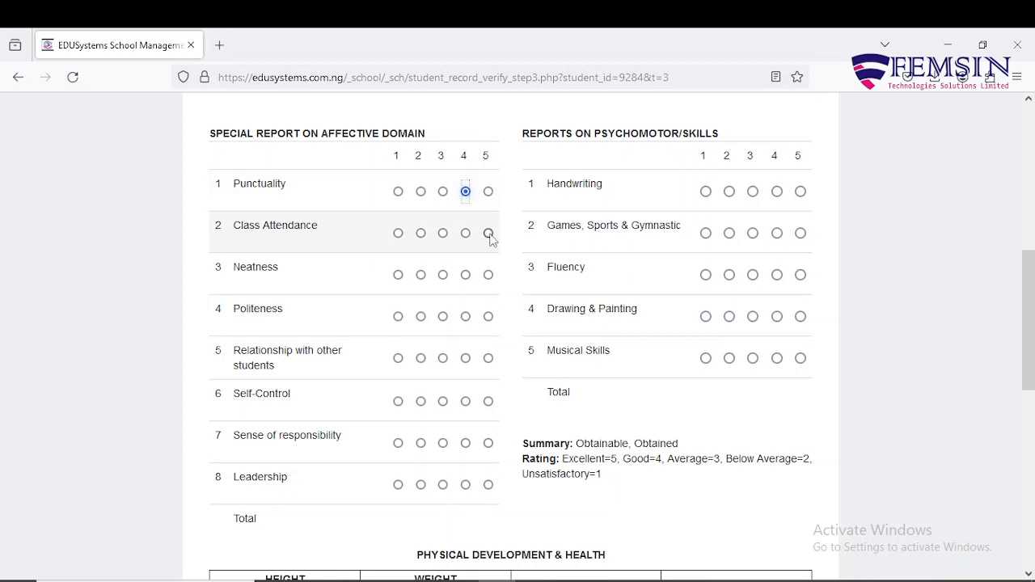
{"action": "left_click", "coordinate": [490, 234]}
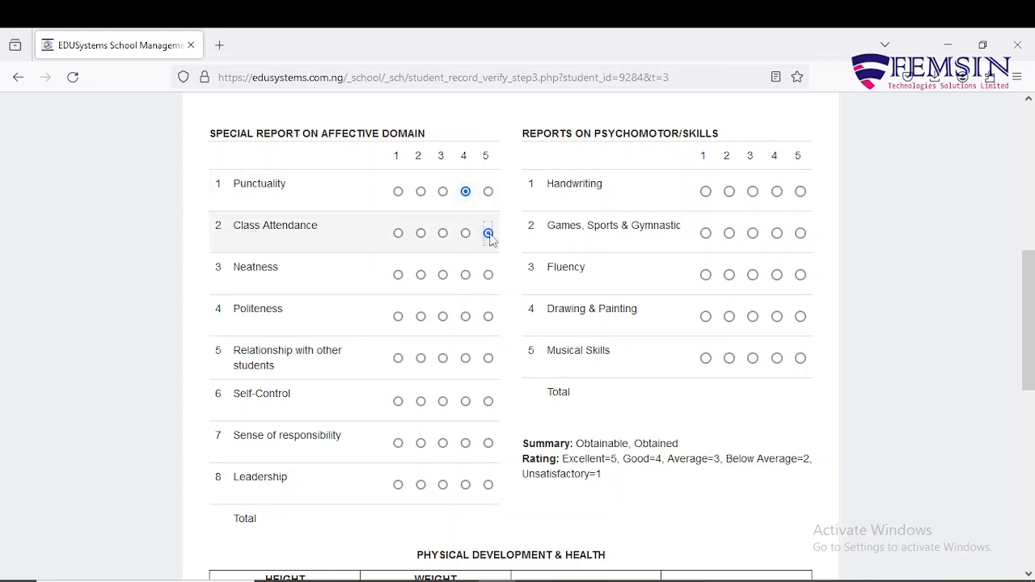
{"action": "left_click", "coordinate": [466, 275]}
{"action": "left_click", "coordinate": [466, 316]}
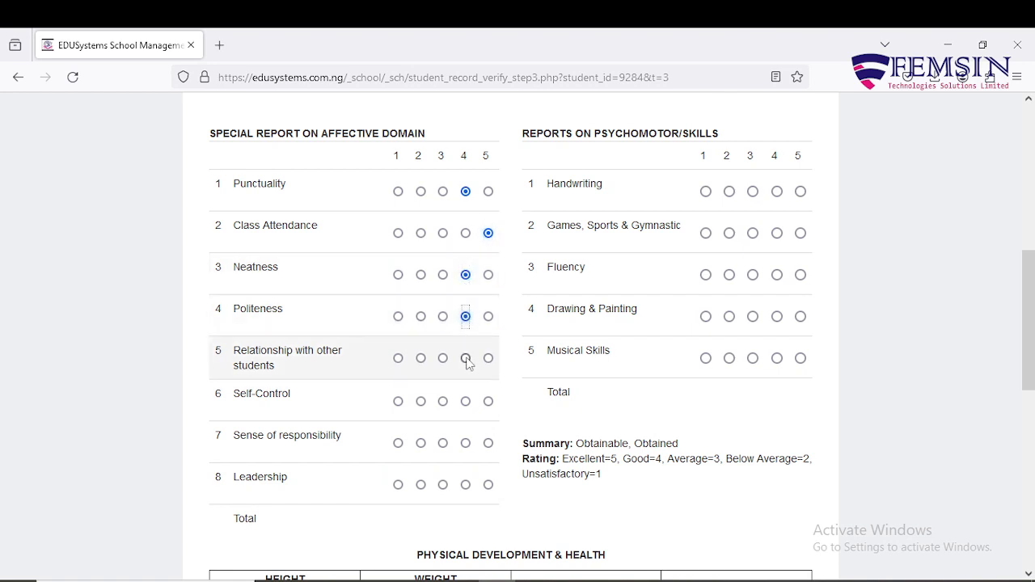
{"action": "left_click", "coordinate": [465, 358]}
{"action": "left_click", "coordinate": [466, 401]}
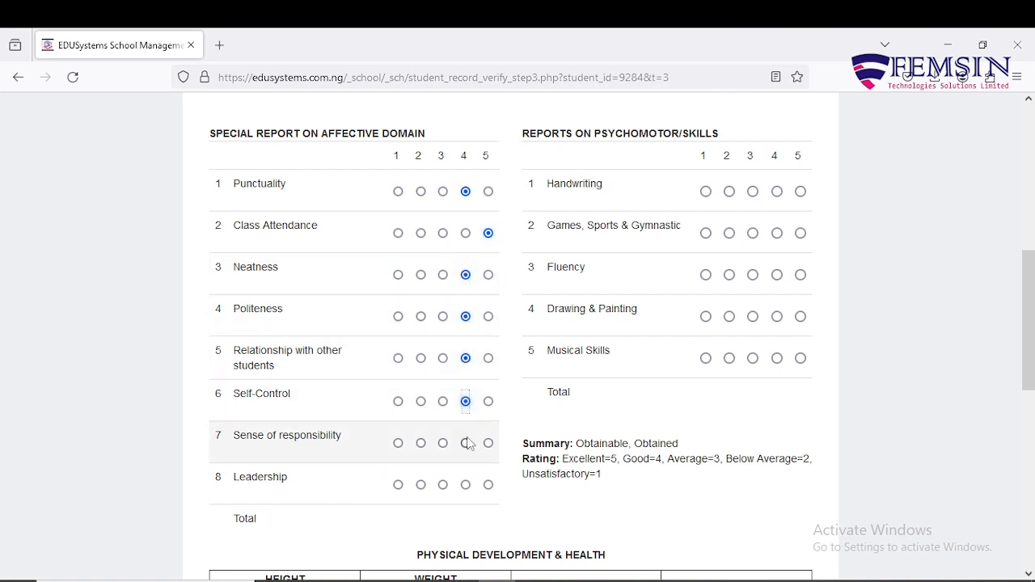
{"action": "left_click", "coordinate": [466, 443]}
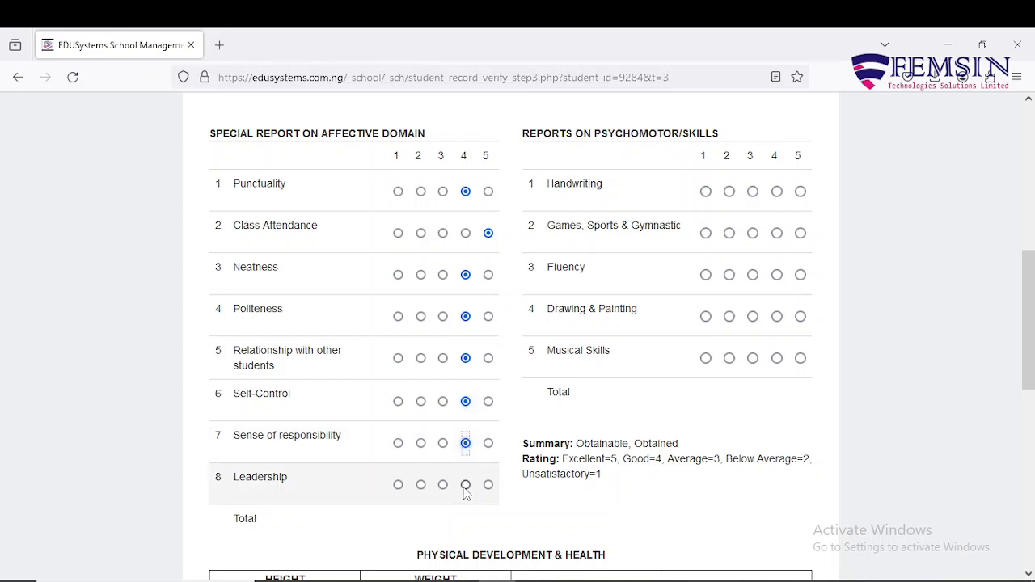
{"action": "left_click", "coordinate": [466, 485]}
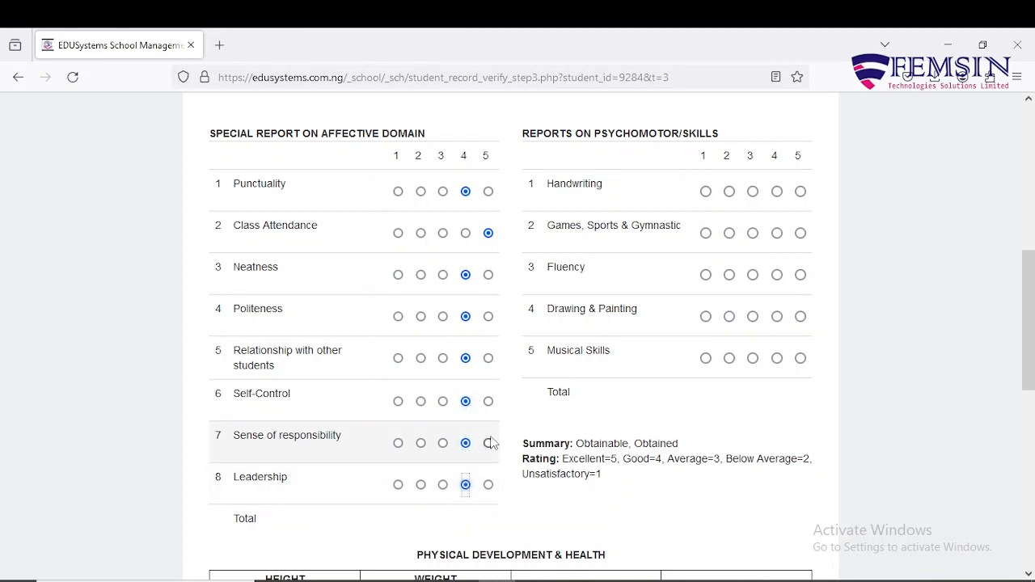
Rate the psychomotor skills: Handwriting and Fluency 4, Drawing & Painting and Musical Skills 5
{"action": "left_click", "coordinate": [776, 192]}
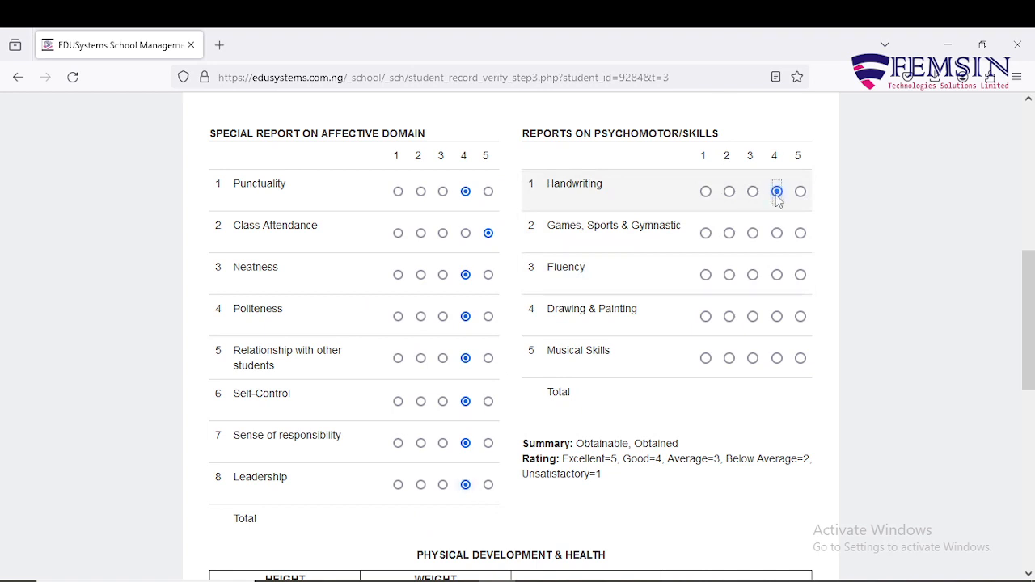
{"action": "left_click", "coordinate": [782, 252]}
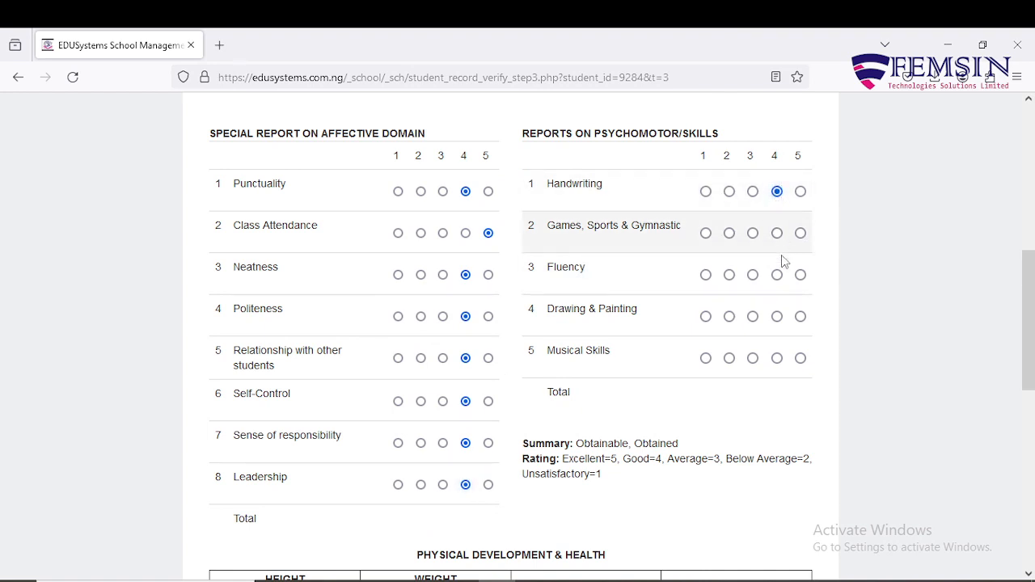
{"action": "left_click", "coordinate": [775, 276]}
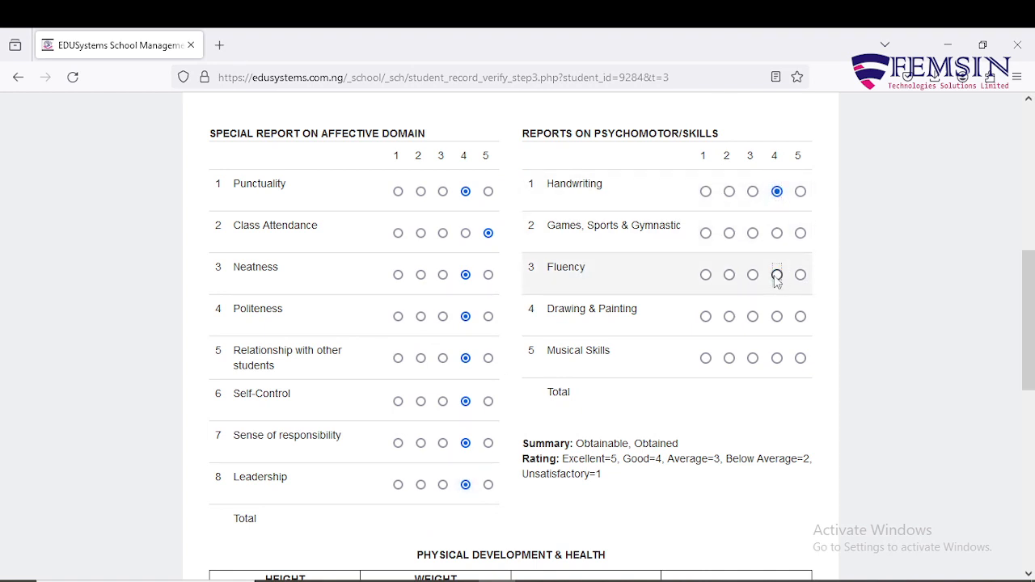
{"action": "left_click", "coordinate": [800, 318]}
{"action": "left_click", "coordinate": [800, 358]}
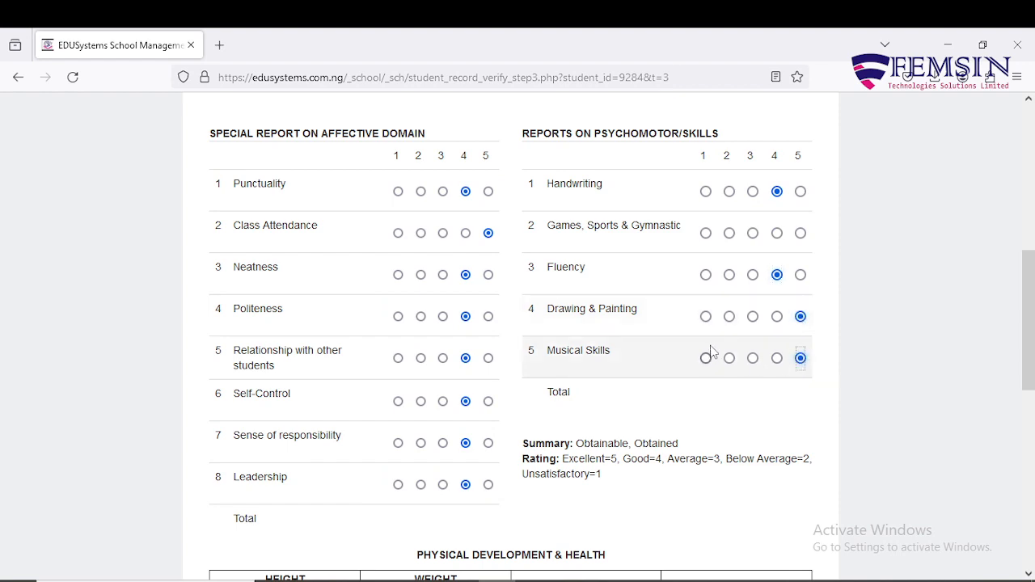
Look over the physical development, health and illness fields and the clubs and youth organizations section
{"action": "scroll", "coordinate": [711, 348], "scroll_direction": "down", "scroll_amount": 3}
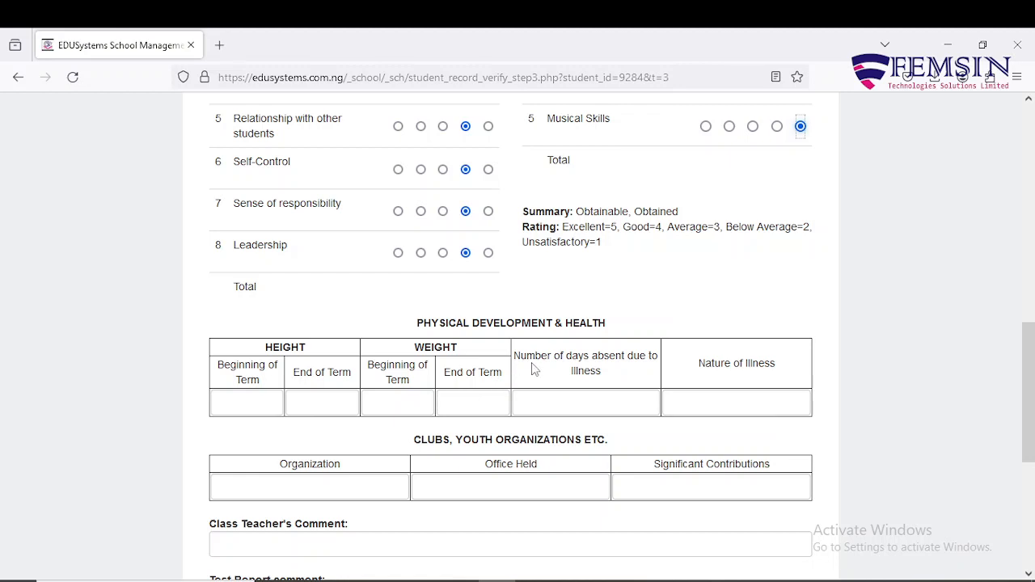
{"action": "left_click", "coordinate": [587, 402]}
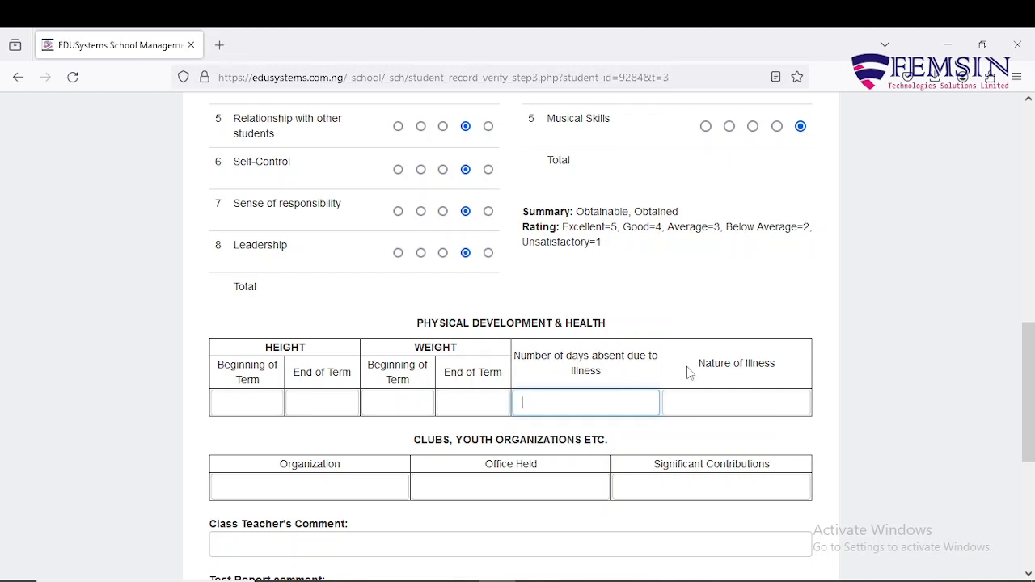
{"action": "left_click", "coordinate": [737, 377]}
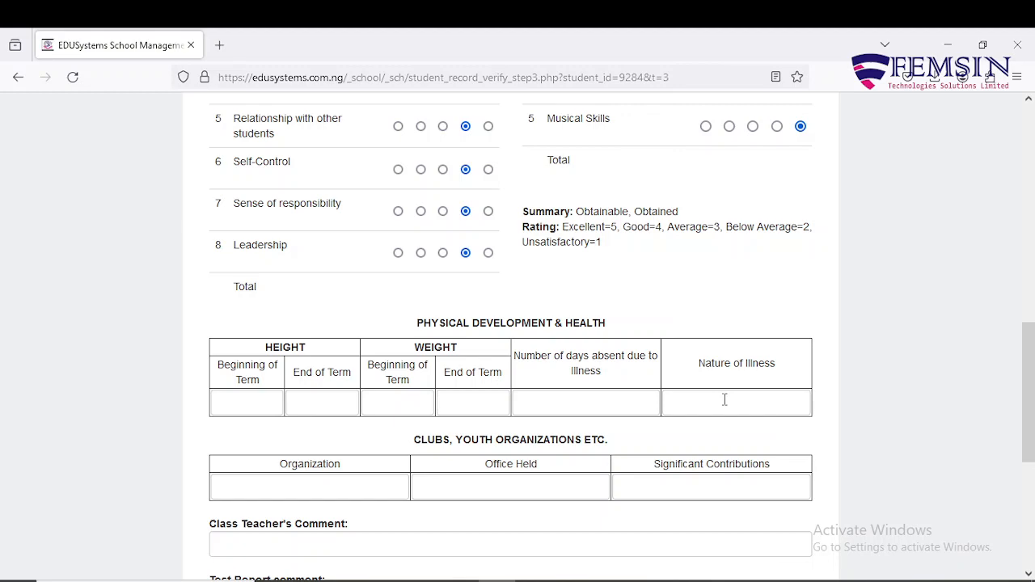
{"action": "scroll", "coordinate": [725, 399], "scroll_direction": "down", "scroll_amount": 2}
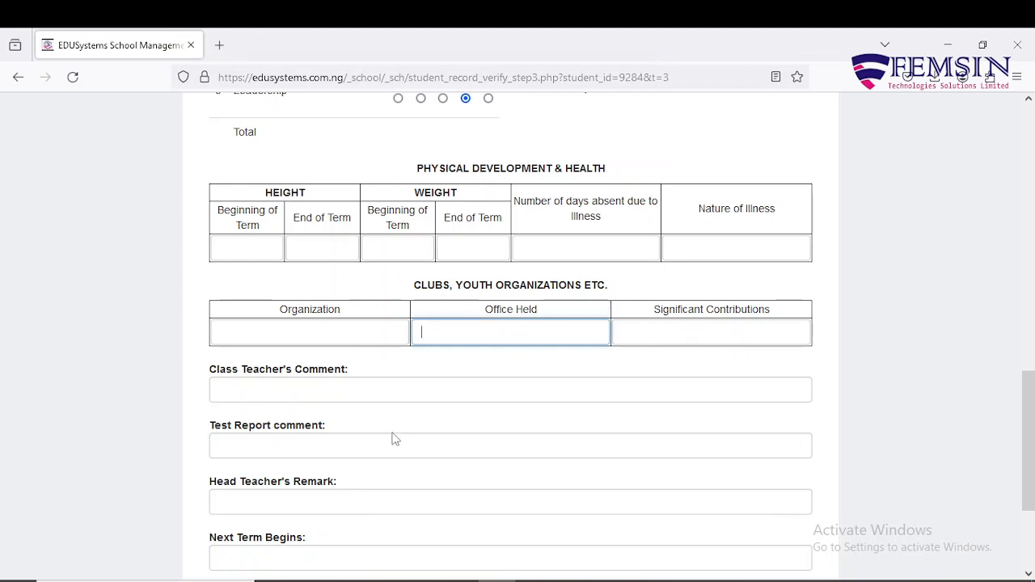
Fill the Class Teacher's Comment with the suggested text "A diligent and brilliant girl, keep it up"
{"action": "scroll", "coordinate": [381, 397], "scroll_direction": "down", "scroll_amount": 2}
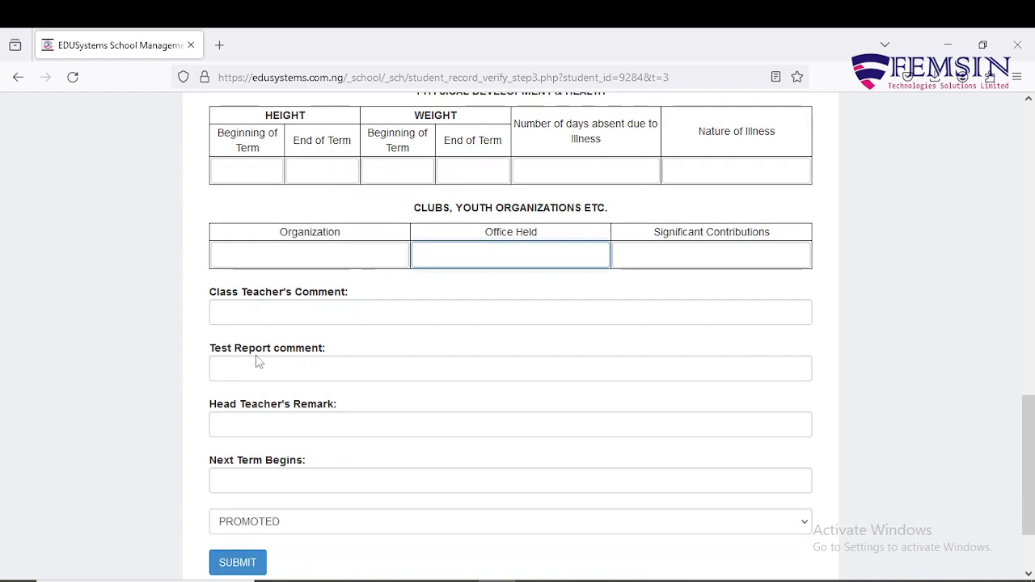
{"action": "left_click", "coordinate": [402, 314]}
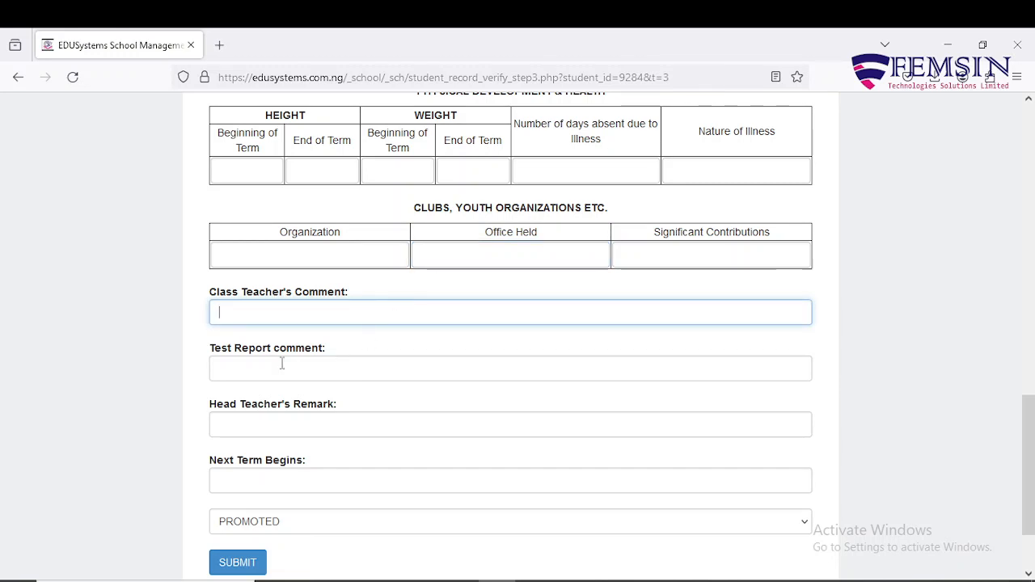
{"action": "left_click", "coordinate": [292, 312]}
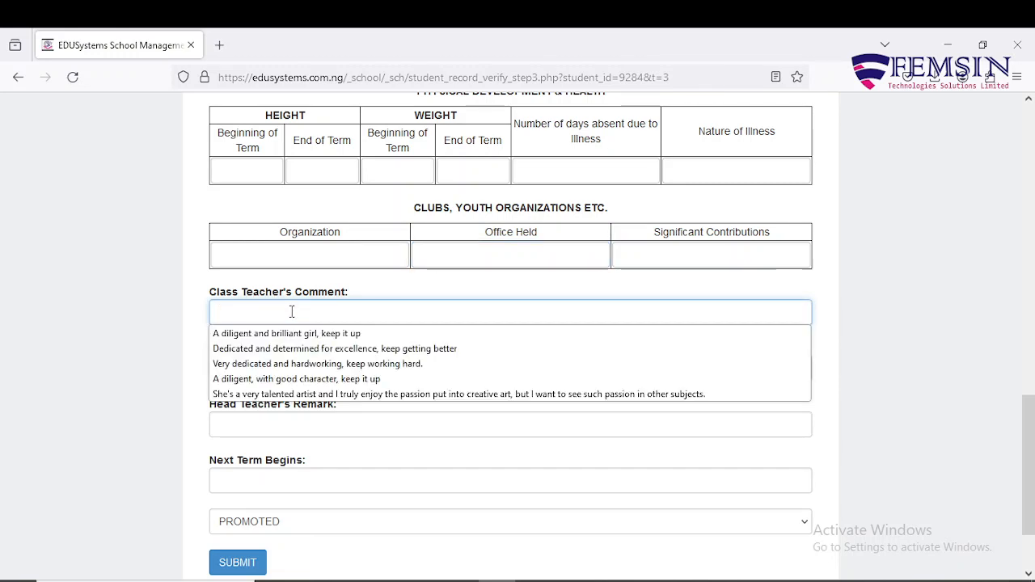
{"action": "left_click", "coordinate": [296, 338]}
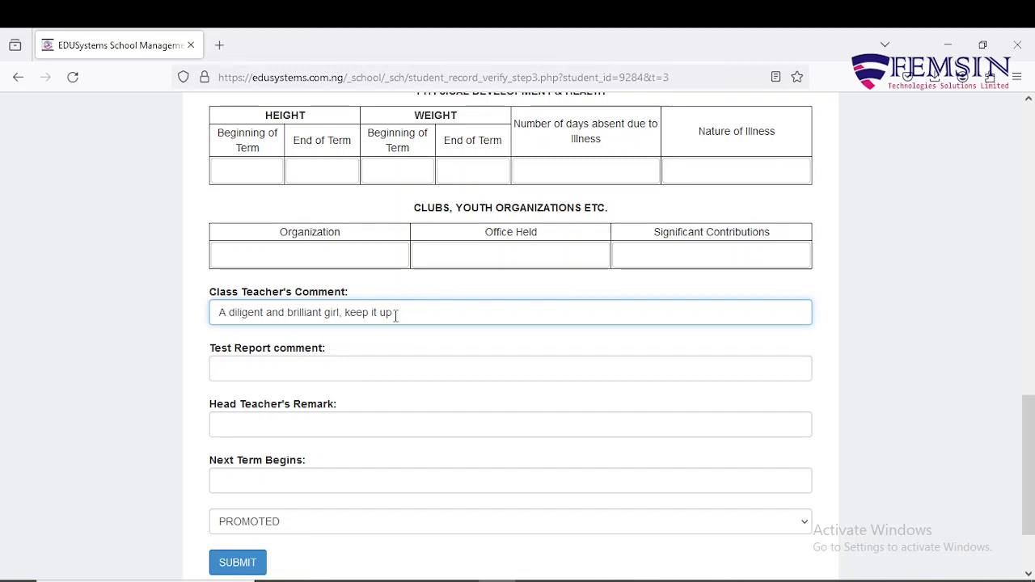
Look over the test report comment, head teacher's remark and next term fields and the REPEAT and PROMOTED status options
{"action": "left_click", "coordinate": [242, 366]}
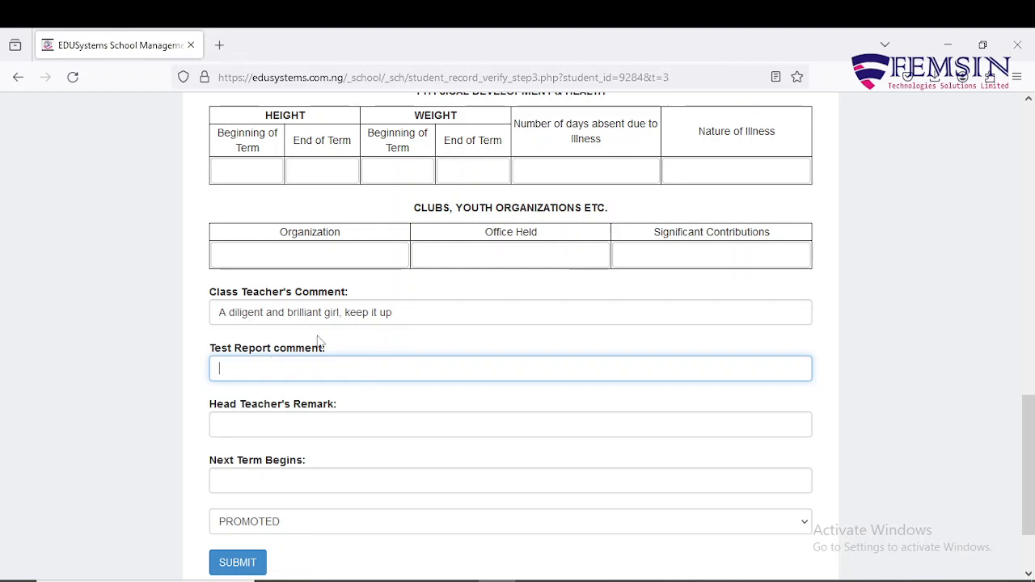
{"action": "left_click", "coordinate": [349, 312]}
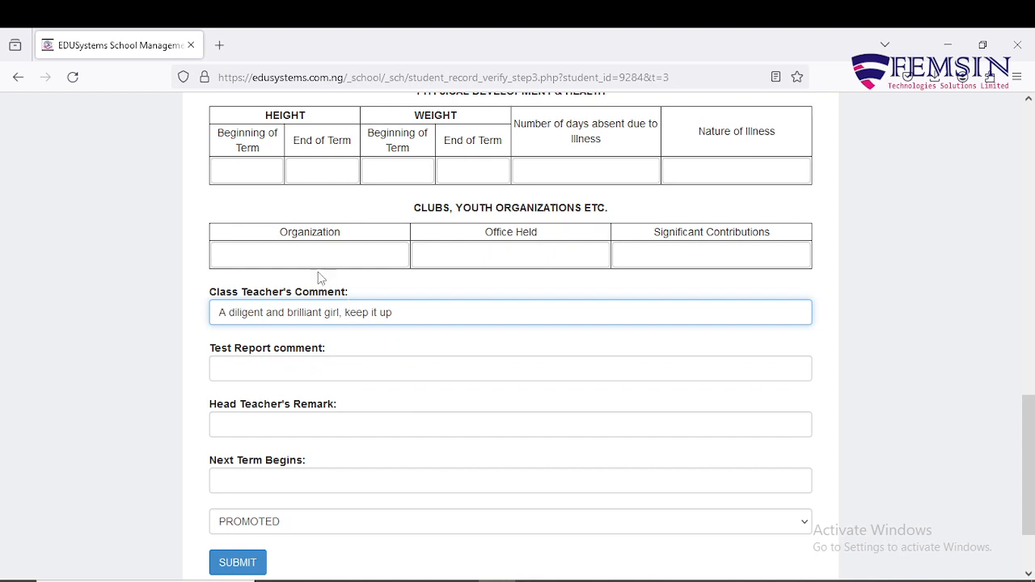
{"action": "left_click", "coordinate": [249, 424]}
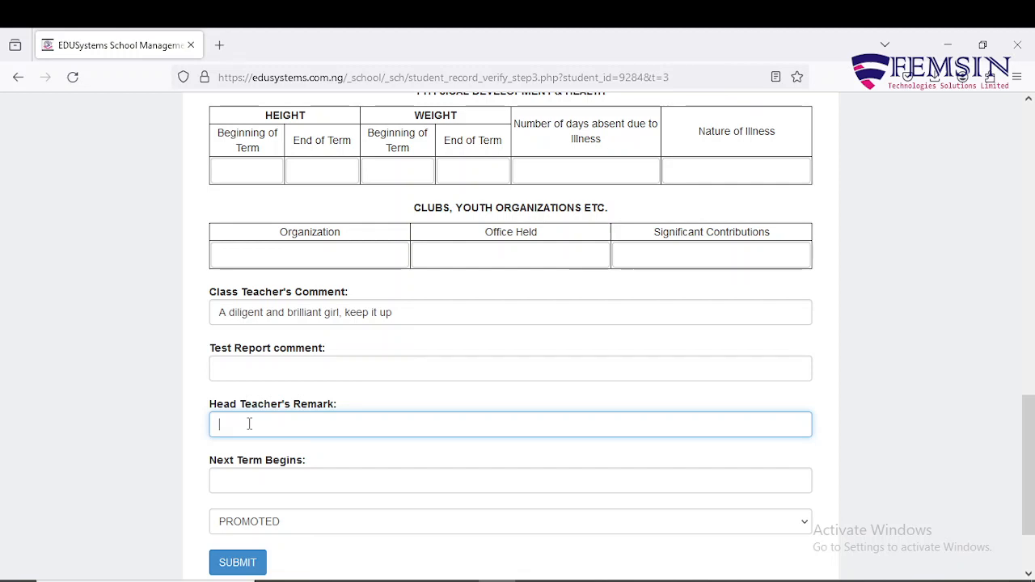
{"action": "left_click", "coordinate": [248, 480]}
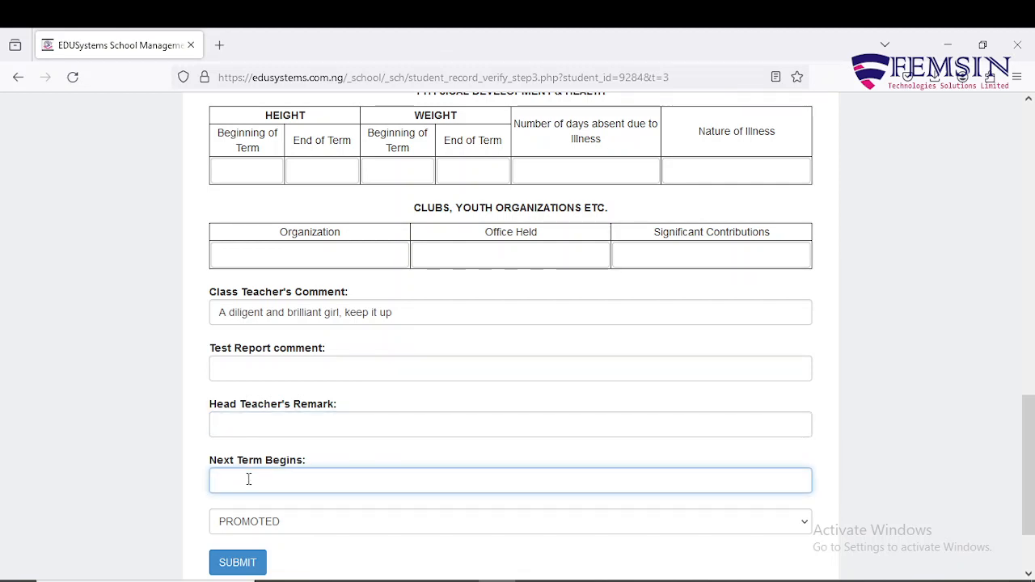
{"action": "scroll", "coordinate": [248, 479], "scroll_direction": "down", "scroll_amount": 2}
{"action": "left_click", "coordinate": [321, 452]}
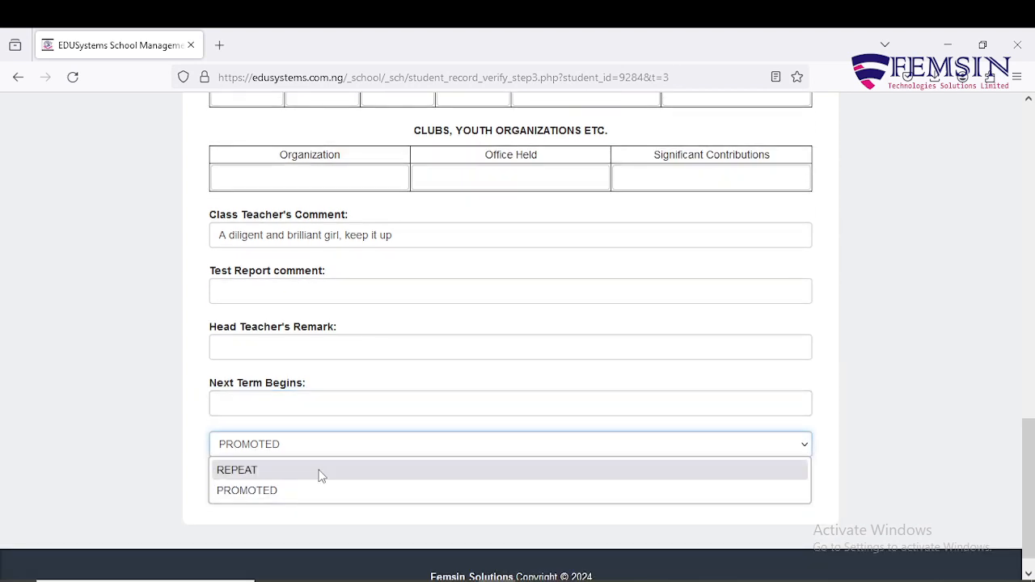
{"action": "left_click", "coordinate": [316, 491]}
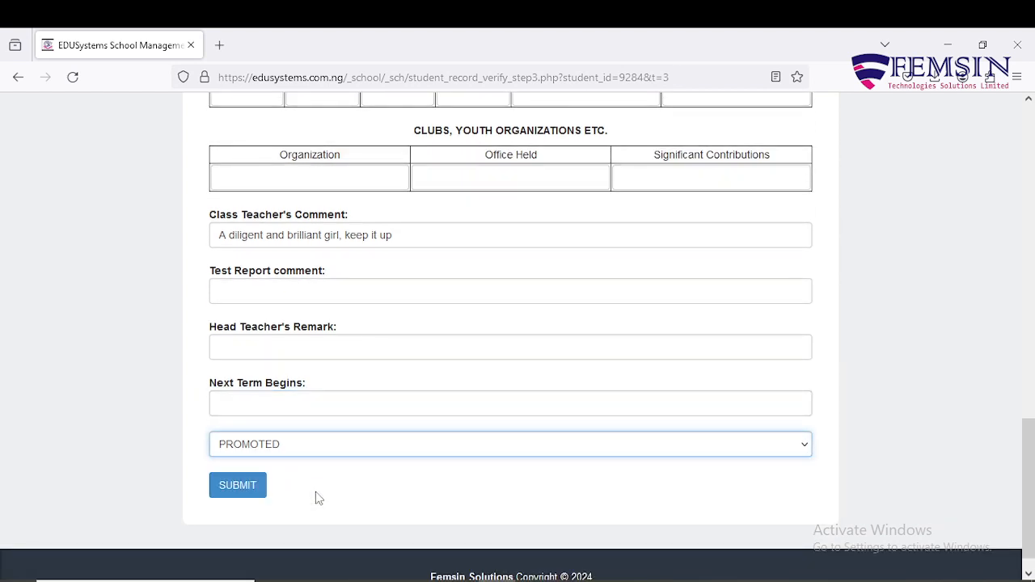
{"action": "left_click", "coordinate": [321, 453]}
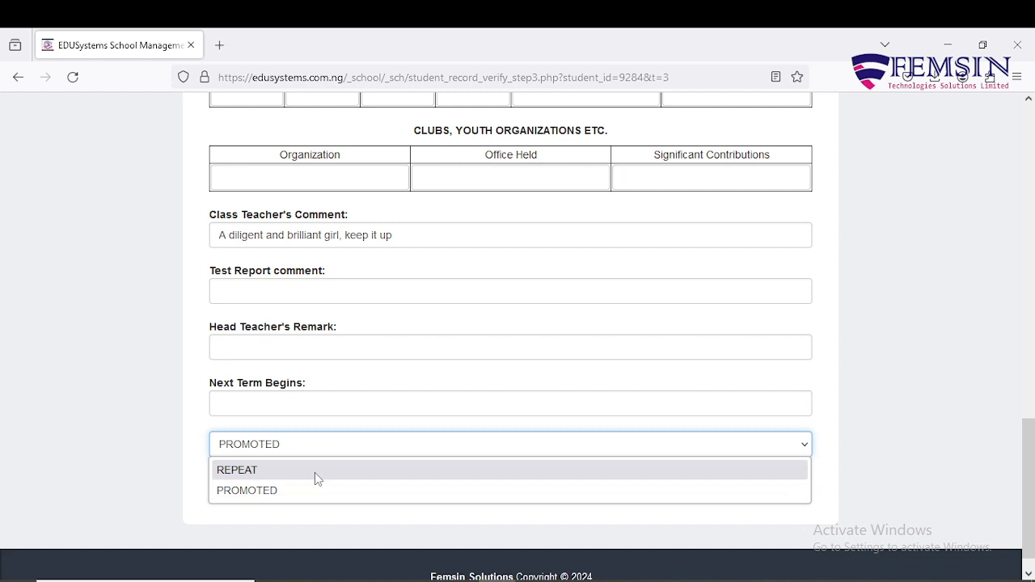
{"action": "left_click", "coordinate": [319, 490]}
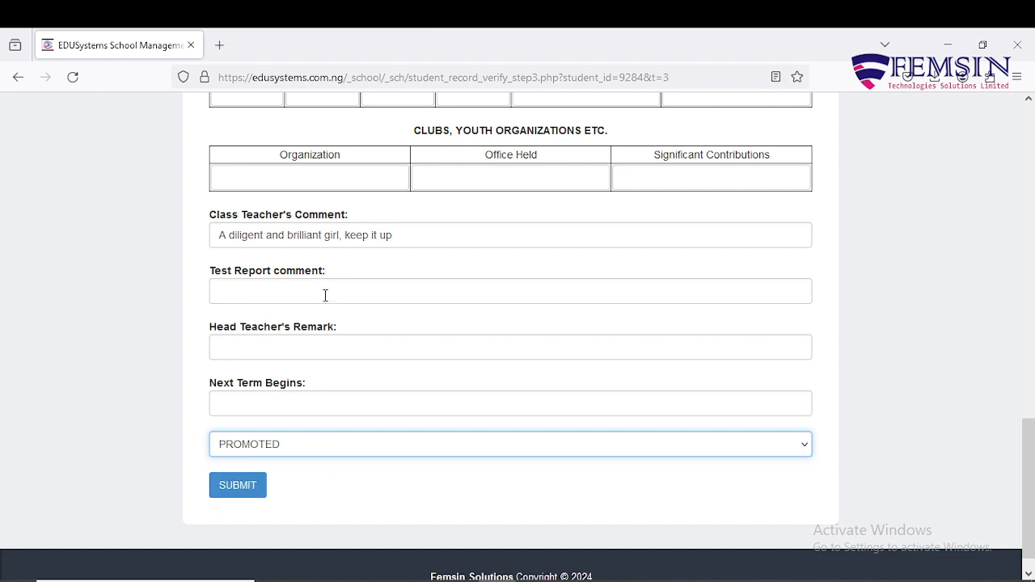
Copy the class teacher's comment into the Head Teacher's Remark
{"action": "triple_click", "coordinate": [417, 237]}
{"action": "key", "text": "ctrl+c"}
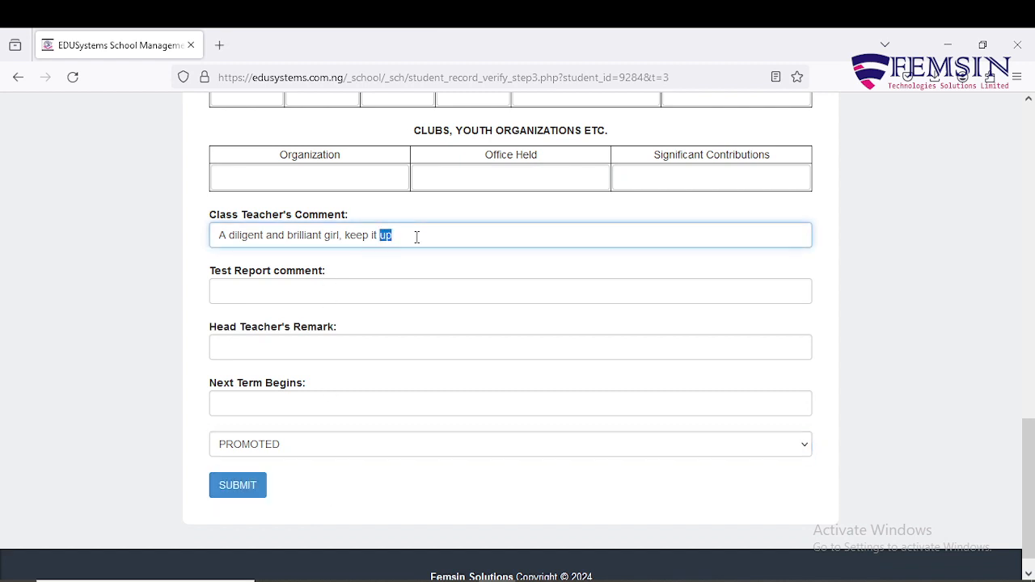
{"action": "left_click", "coordinate": [318, 339]}
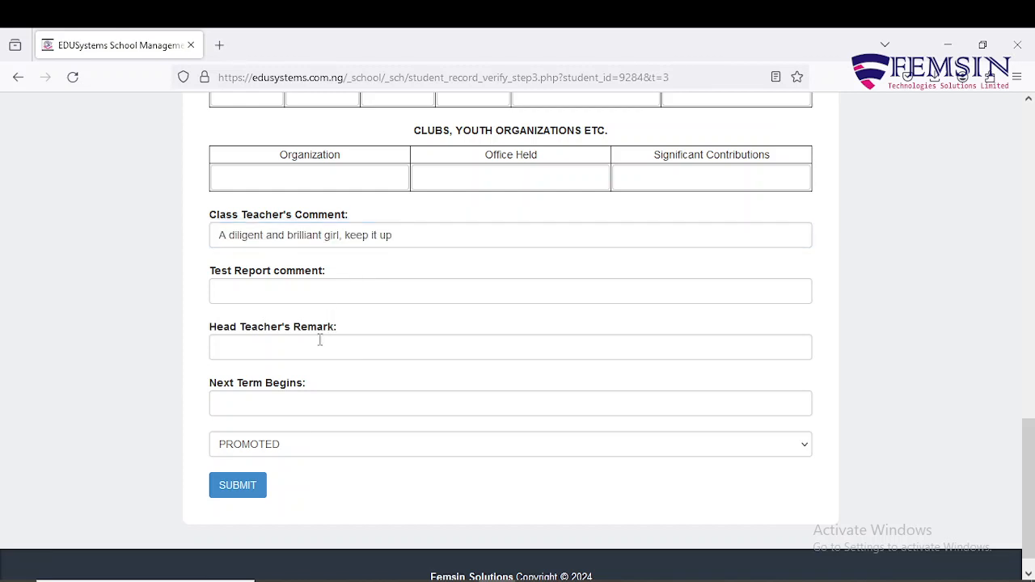
{"action": "key", "text": "ctrl+v"}
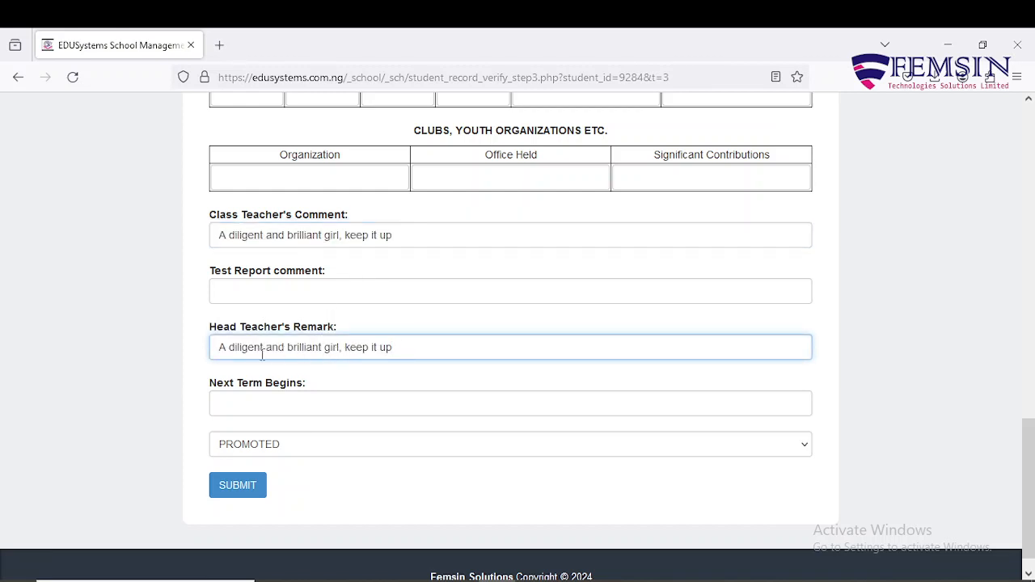
Reword the Head Teacher's Remark as "A diligent and excellent pupil, keep growing"
{"action": "left_click", "coordinate": [340, 347]}
{"action": "key", "text": "BackSpace"}
{"action": "key", "text": "BackSpace"}
{"action": "key", "text": "BackSpace"}
{"action": "key", "text": "BackSpace"}
{"action": "key", "text": "BackSpace"}
{"action": "key", "text": "BackSpace"}
{"action": "key", "text": "BackSpace"}
{"action": "key", "text": "BackSpace"}
{"action": "key", "text": "BackSpace"}
{"action": "key", "text": "BackSpace"}
{"action": "key", "text": "BackSpace"}
{"action": "key", "text": "BackSpace"}
{"action": "key", "text": "BackSpace"}
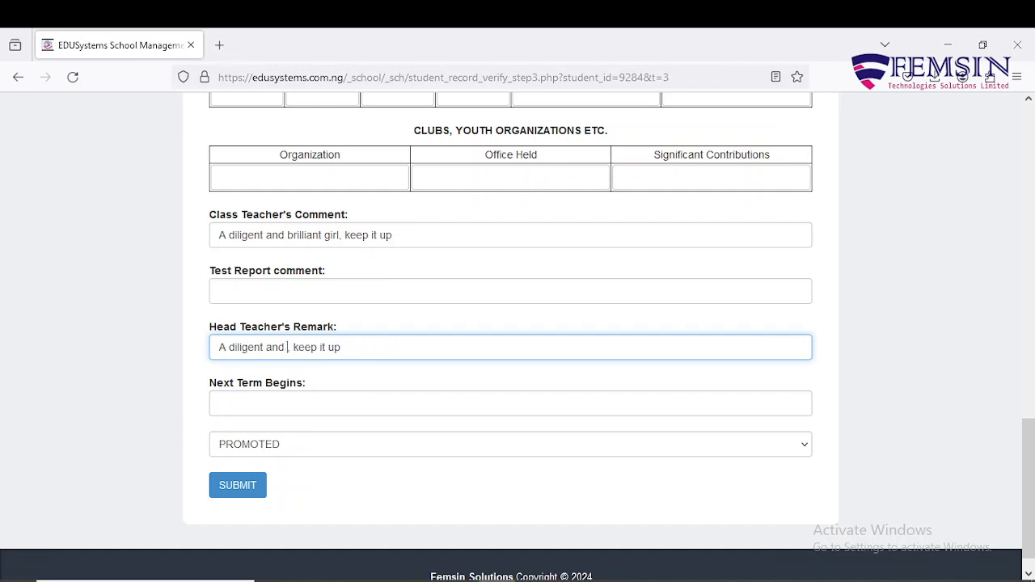
{"action": "type", "text": "excellent"}
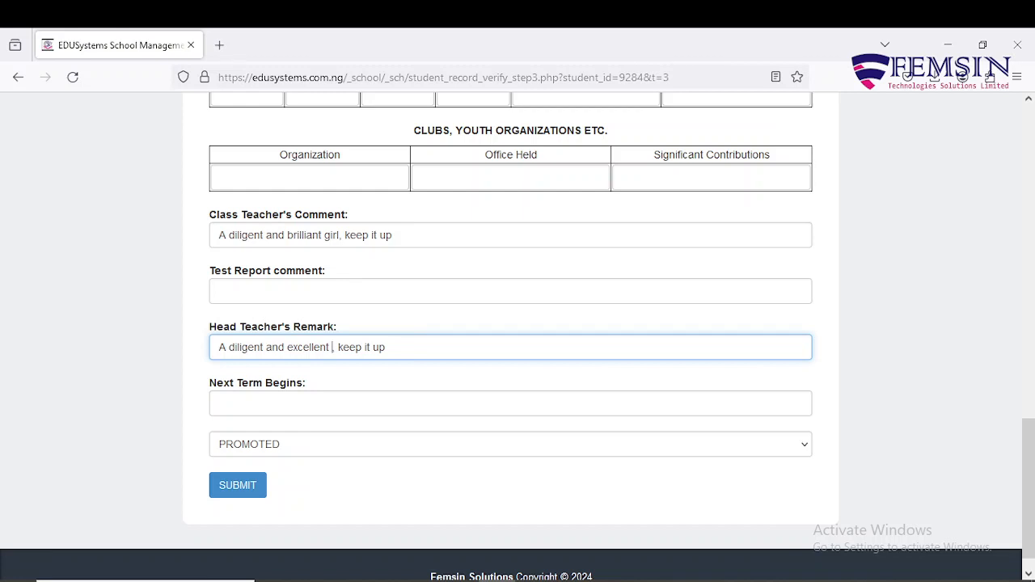
{"action": "type", "text": " growing"}
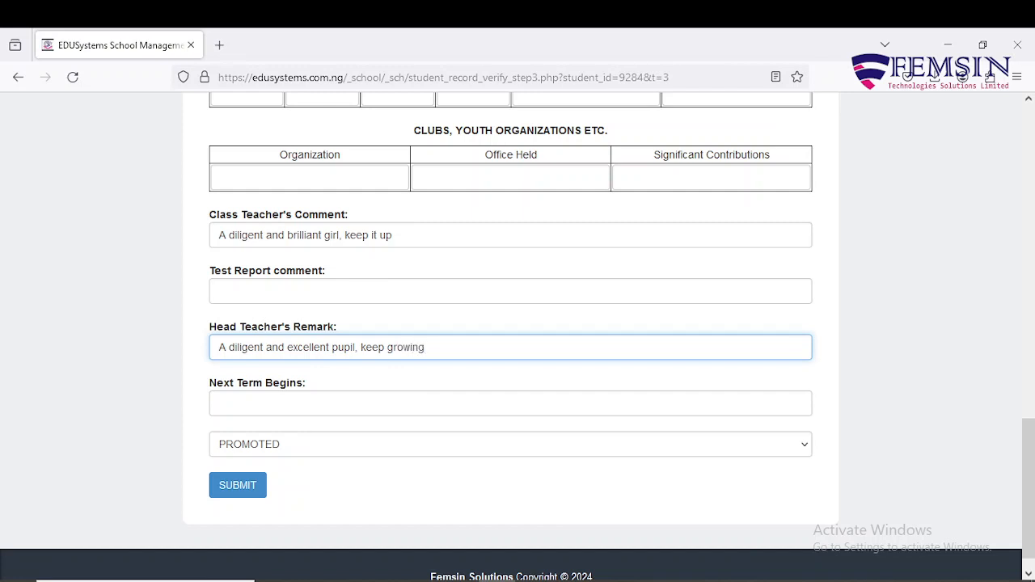
Enter 19/04/2024 as the date on which the next term begins
{"action": "left_click", "coordinate": [306, 407]}
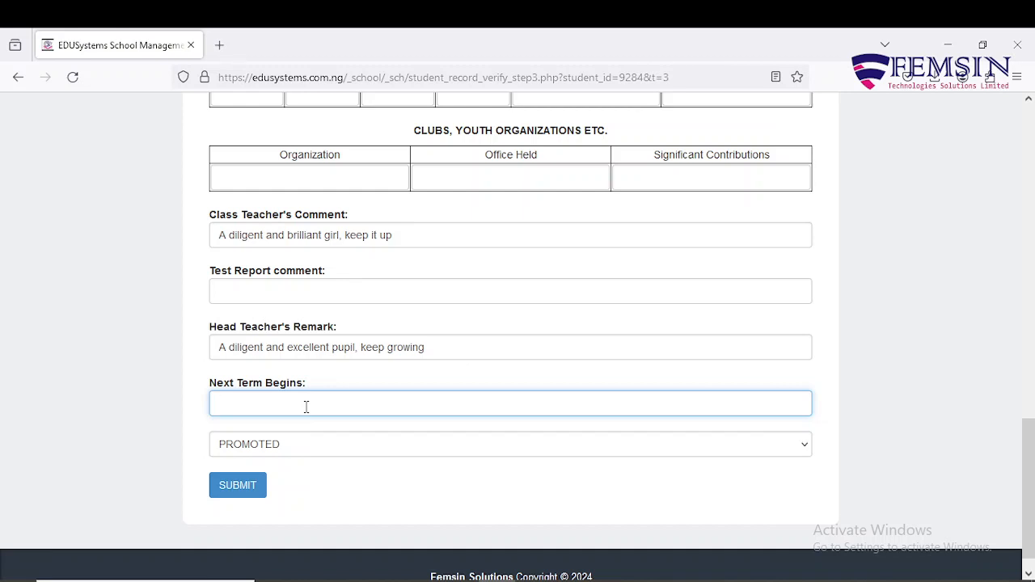
{"action": "type", "text": "19/04/2-024"}
Choose PROMOTED as the student's status and submit the report card
{"action": "left_click", "coordinate": [256, 452]}
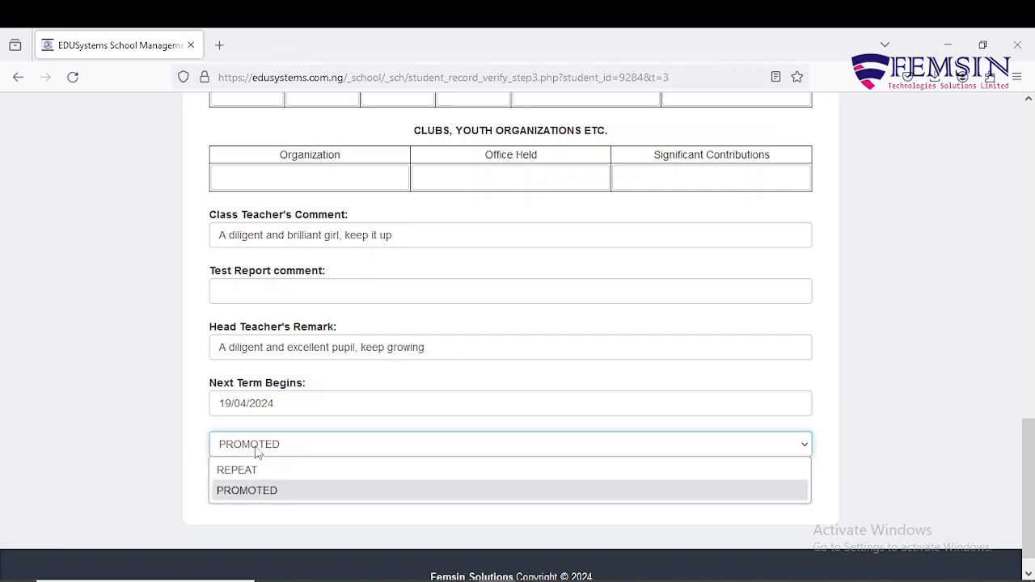
{"action": "left_click", "coordinate": [319, 490]}
{"action": "scroll", "coordinate": [324, 381], "scroll_direction": "up", "scroll_amount": 5}
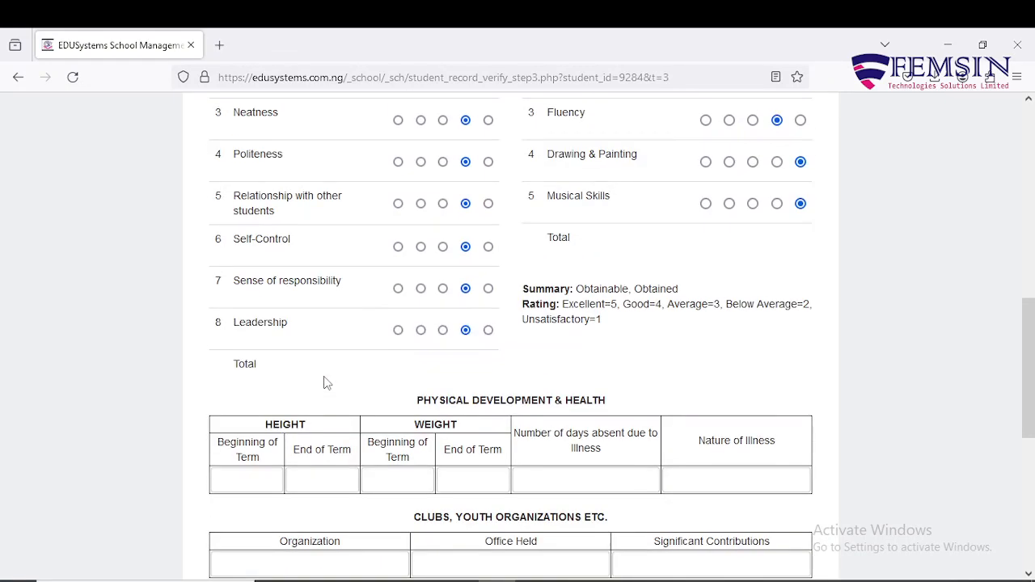
{"action": "scroll", "coordinate": [326, 383], "scroll_direction": "down", "scroll_amount": 2}
{"action": "scroll", "coordinate": [324, 380], "scroll_direction": "down", "scroll_amount": 5}
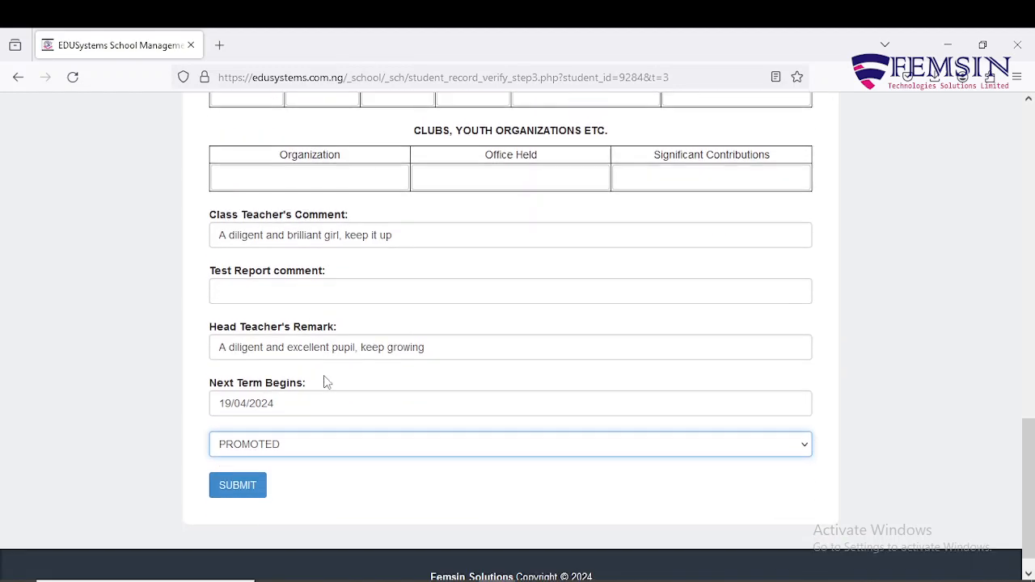
{"action": "left_click", "coordinate": [246, 462]}
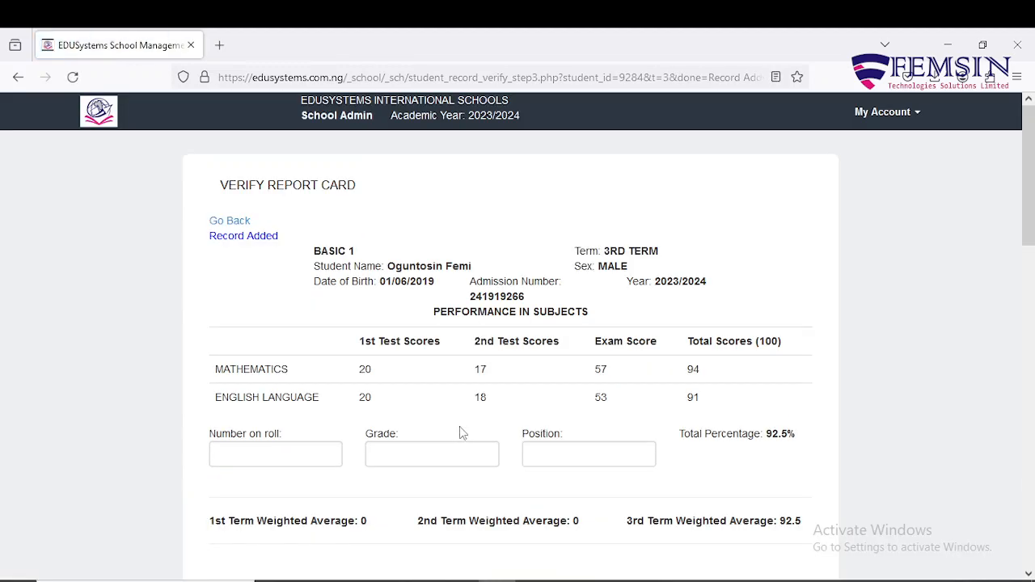
Check the saved ratings, comments, next term date and promotion status on the submitted report card
{"action": "scroll", "coordinate": [461, 428], "scroll_direction": "down", "scroll_amount": 5}
{"action": "scroll", "coordinate": [460, 432], "scroll_direction": "down", "scroll_amount": 9}
{"action": "scroll", "coordinate": [460, 432], "scroll_direction": "up", "scroll_amount": 5}
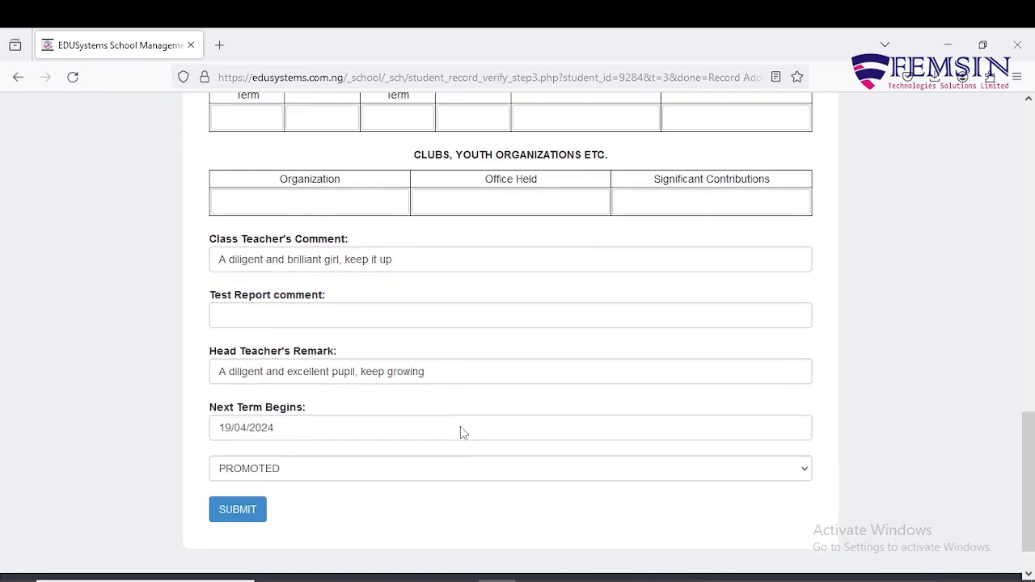
{"action": "scroll", "coordinate": [460, 426], "scroll_direction": "up", "scroll_amount": 2}
{"action": "scroll", "coordinate": [460, 426], "scroll_direction": "down", "scroll_amount": 6}
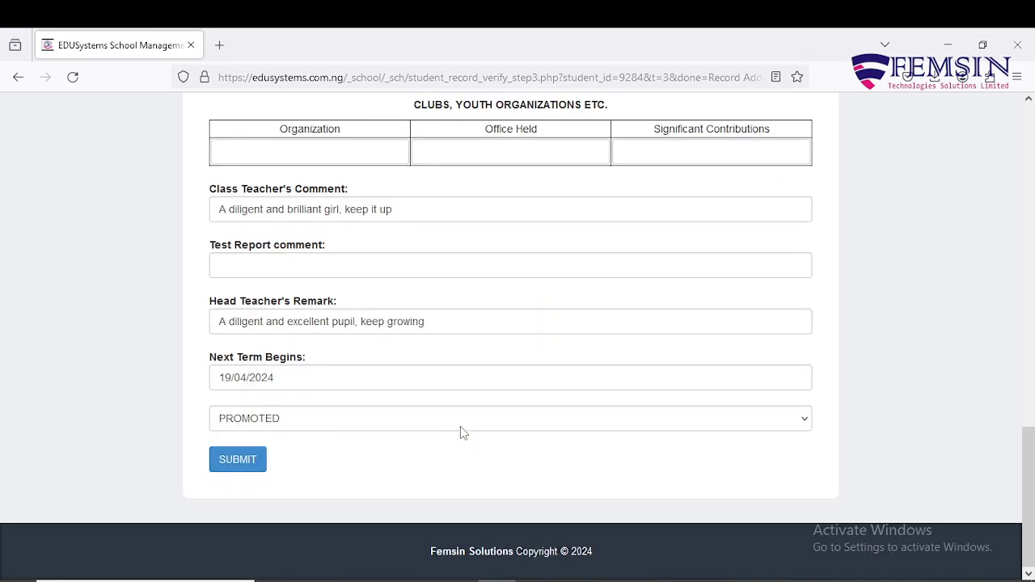
{"action": "scroll", "coordinate": [460, 426], "scroll_direction": "up", "scroll_amount": 7}
{"action": "scroll", "coordinate": [460, 426], "scroll_direction": "up", "scroll_amount": 5}
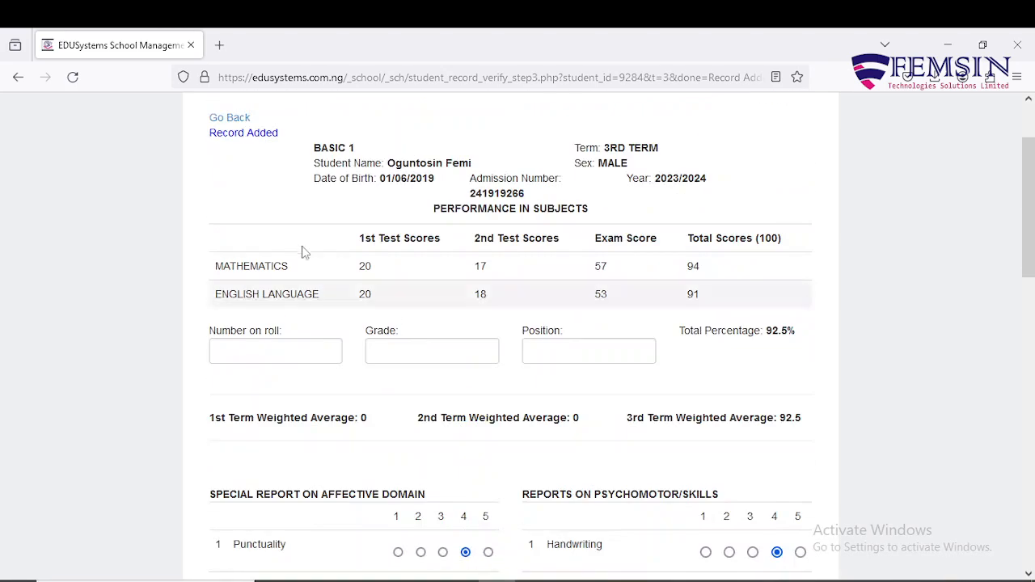
Return to the BASIC 1 result verification list and check the first student's result status
{"action": "left_click", "coordinate": [230, 118]}
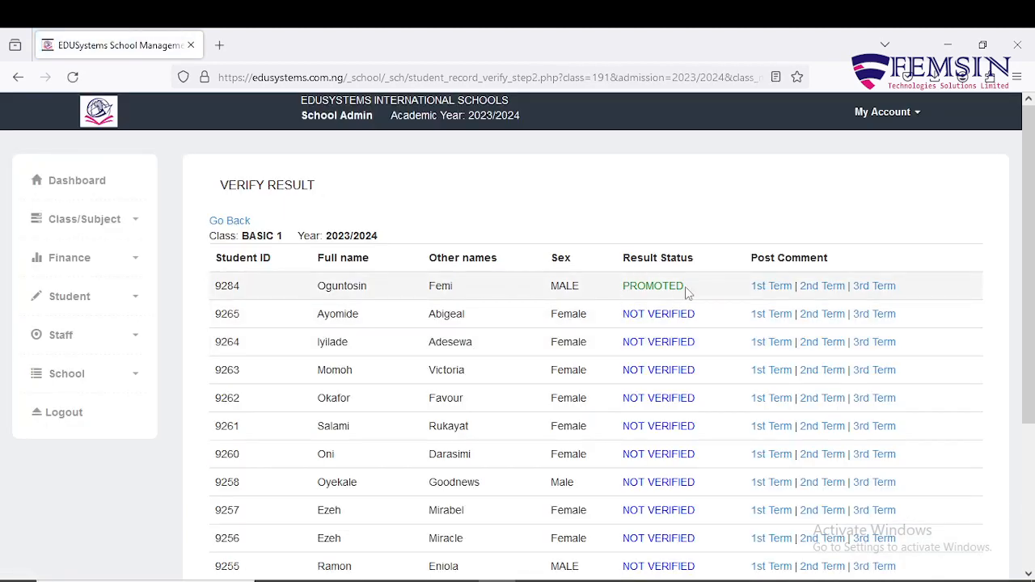
{"action": "left_click_drag", "start_coordinate": [685, 293], "coordinate": [621, 294]}
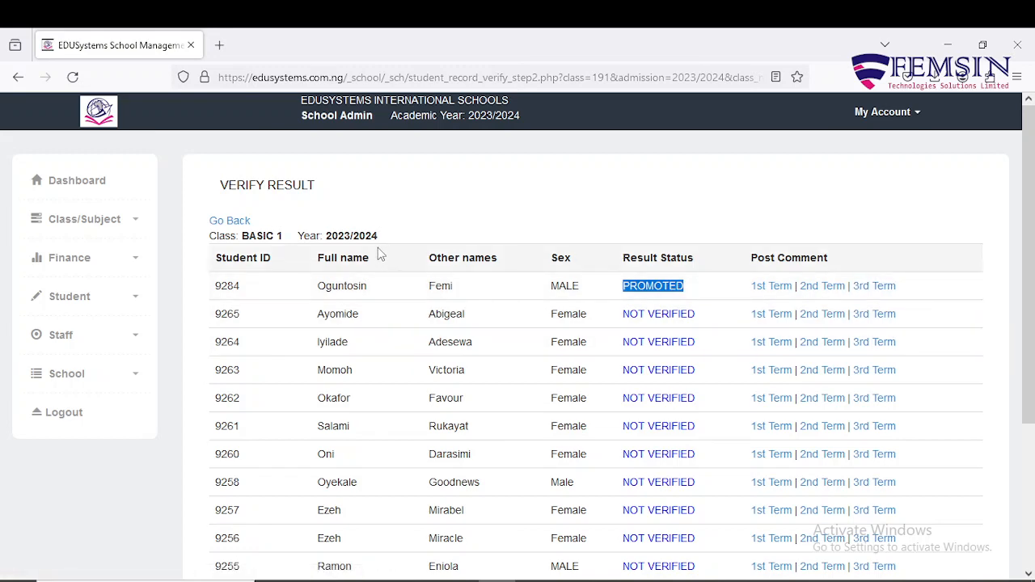
{"action": "scroll", "coordinate": [380, 268], "scroll_direction": "down", "scroll_amount": 1}
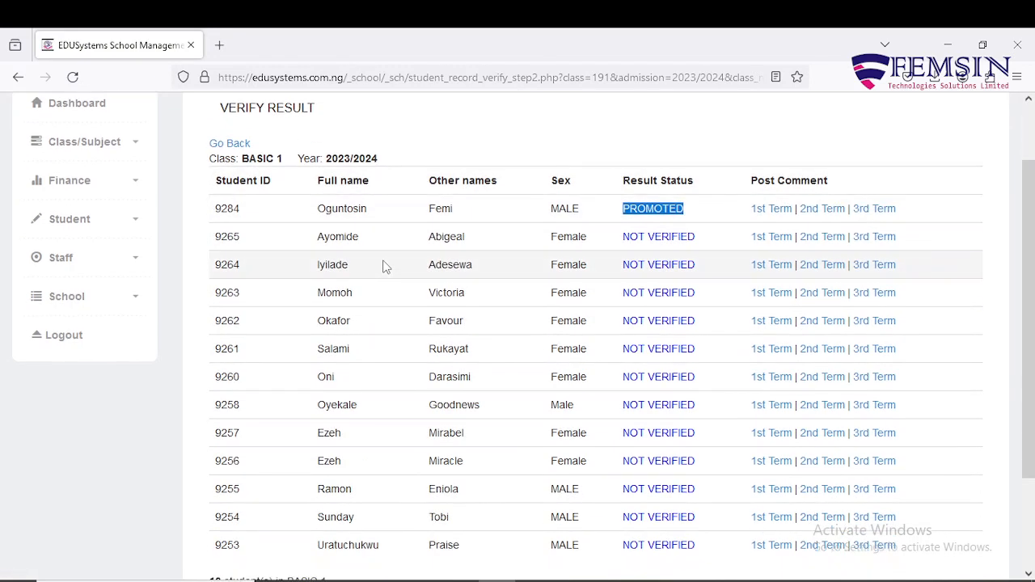
{"action": "scroll", "coordinate": [384, 267], "scroll_direction": "up", "scroll_amount": 1}
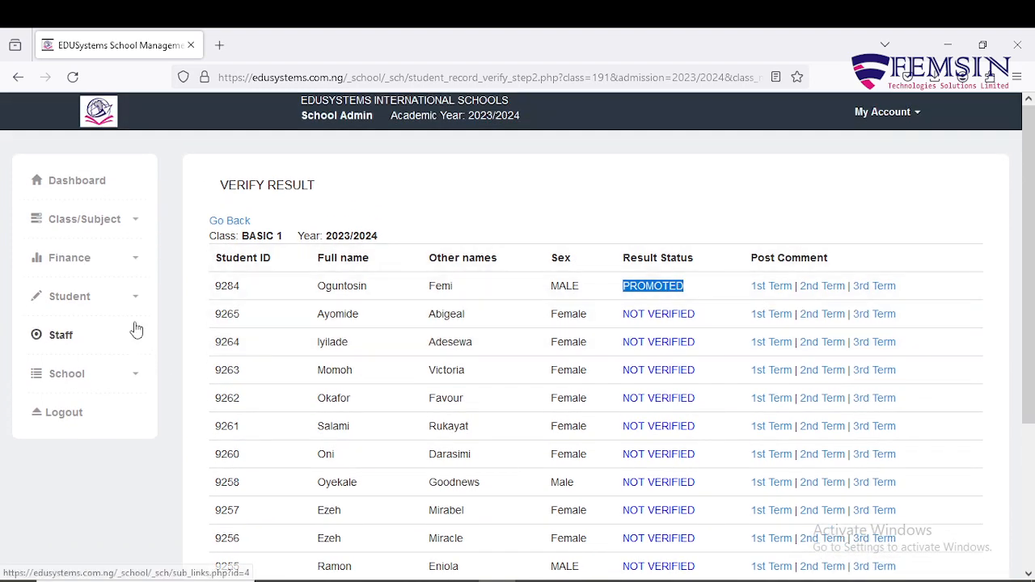
Go to the Promote/Demote Student page and open the BASIC 1 record for 2023/2024
{"action": "left_click", "coordinate": [134, 305]}
{"action": "scroll", "coordinate": [129, 372], "scroll_direction": "down", "scroll_amount": 3}
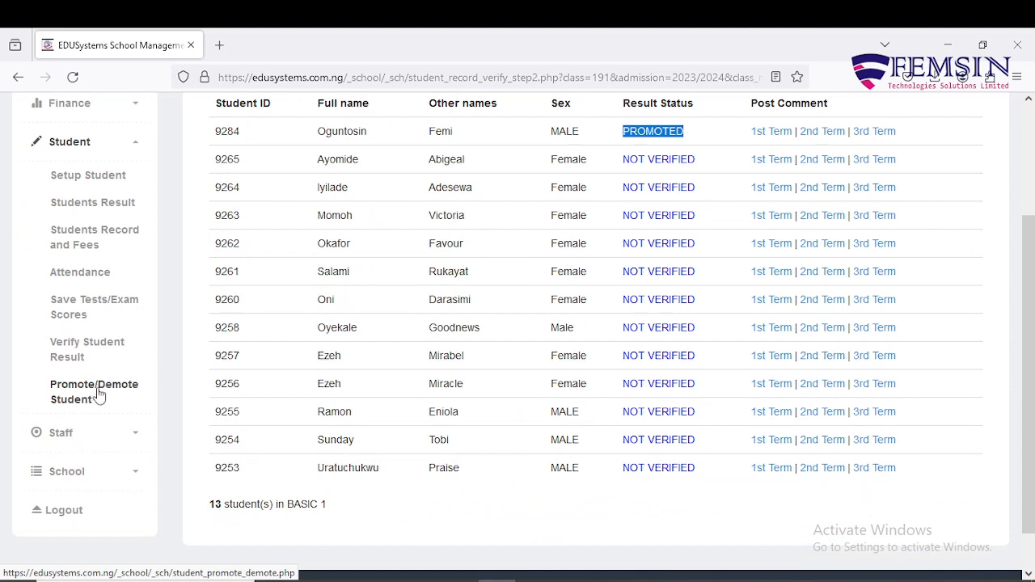
{"action": "left_click", "coordinate": [700, 142]}
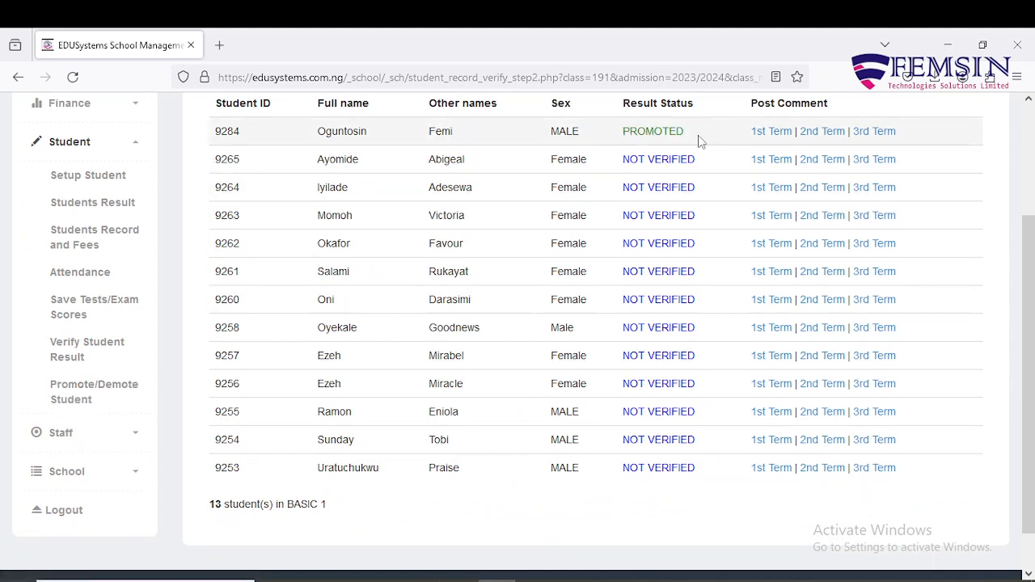
{"action": "left_click", "coordinate": [87, 394]}
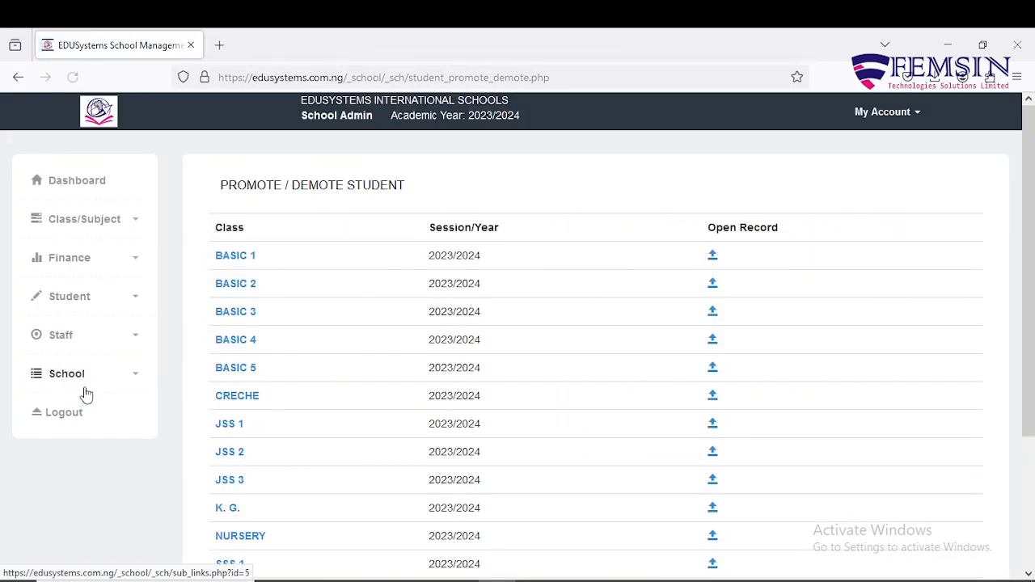
{"action": "scroll", "coordinate": [460, 391], "scroll_direction": "down", "scroll_amount": 2}
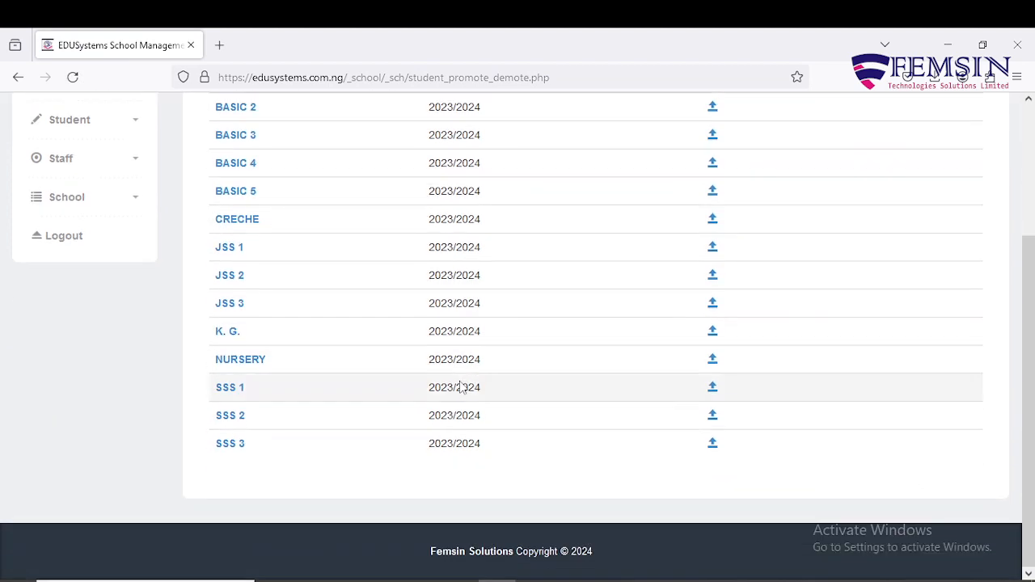
{"action": "scroll", "coordinate": [461, 388], "scroll_direction": "up", "scroll_amount": 2}
{"action": "left_click", "coordinate": [234, 256]}
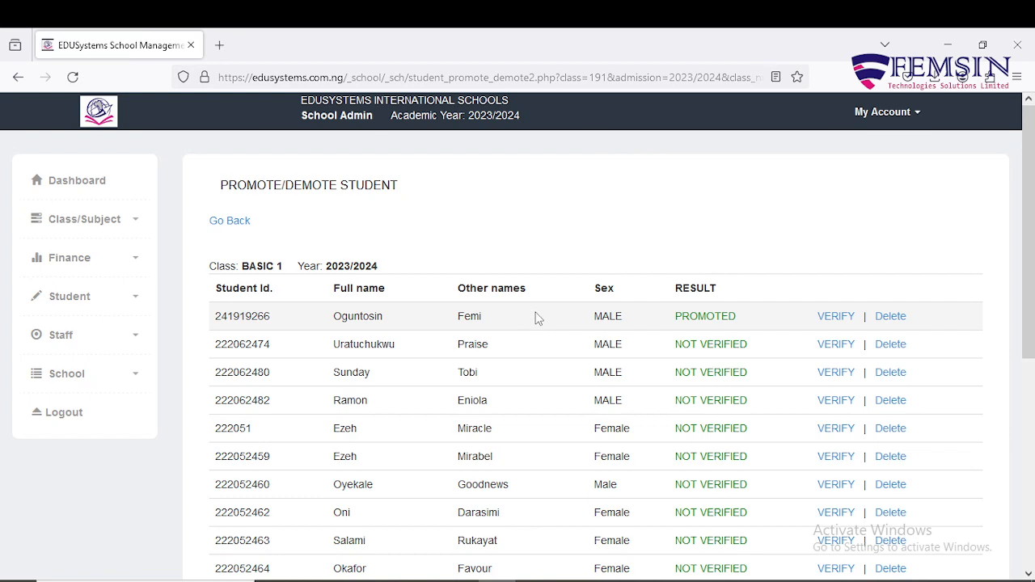
Review the BASIC 1 students' result statuses and set BASIC 2 as the class they are promoted to
{"action": "scroll", "coordinate": [536, 319], "scroll_direction": "down", "scroll_amount": 3}
{"action": "scroll", "coordinate": [536, 319], "scroll_direction": "down", "scroll_amount": 2}
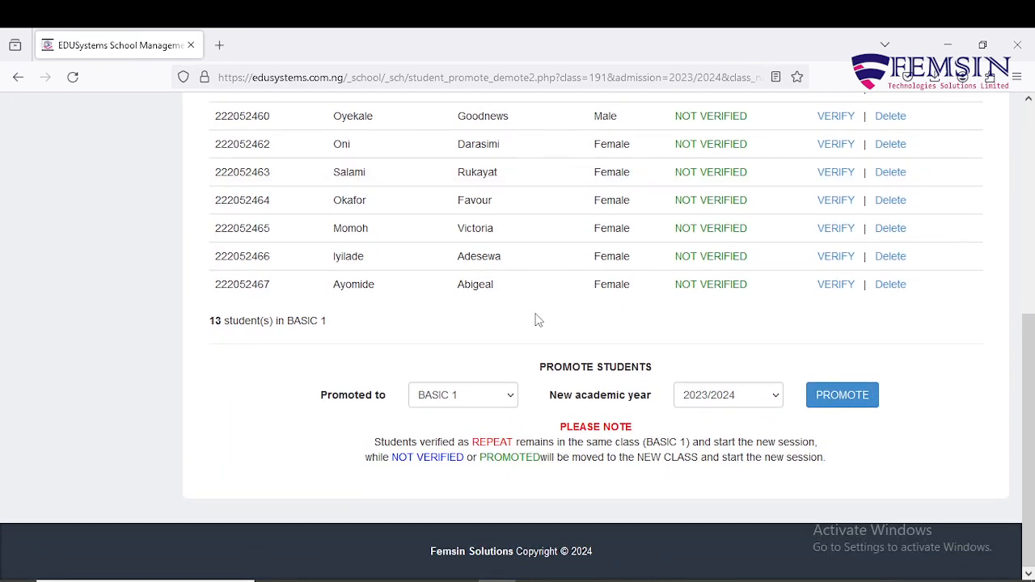
{"action": "scroll", "coordinate": [536, 319], "scroll_direction": "up", "scroll_amount": 4}
{"action": "scroll", "coordinate": [536, 319], "scroll_direction": "up", "scroll_amount": 1}
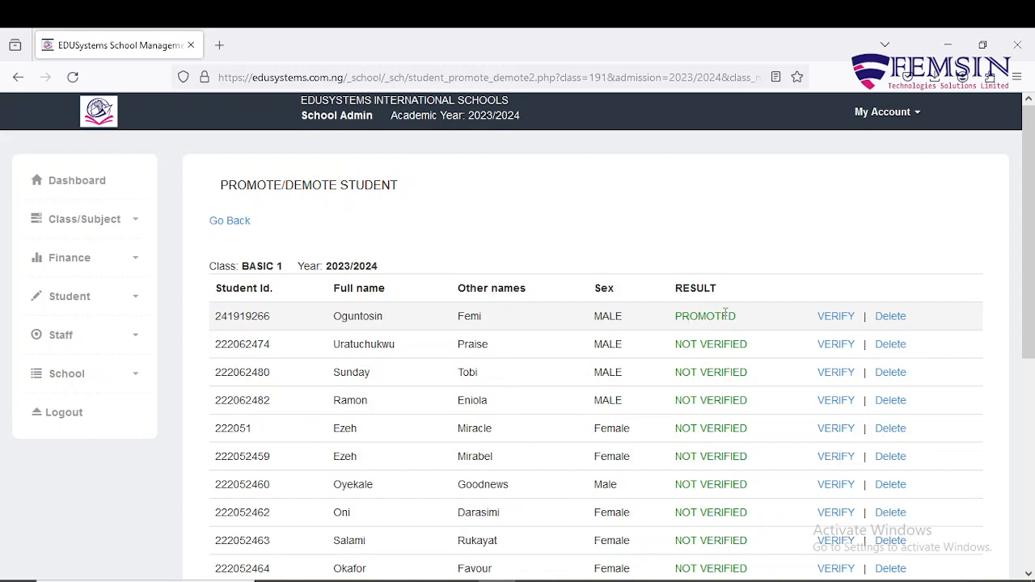
{"action": "scroll", "coordinate": [676, 323], "scroll_direction": "down", "scroll_amount": 5}
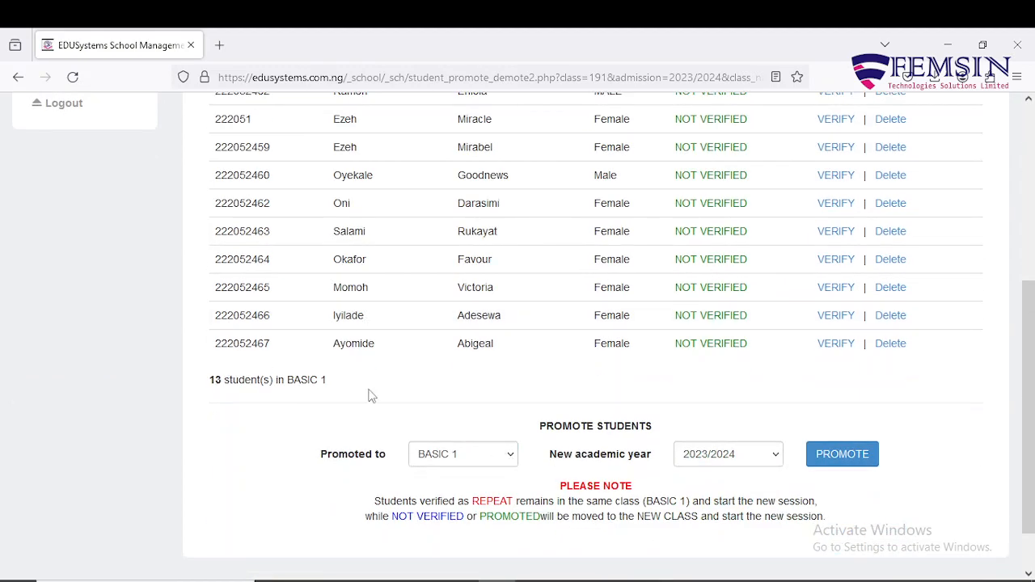
{"action": "left_click", "coordinate": [509, 456]}
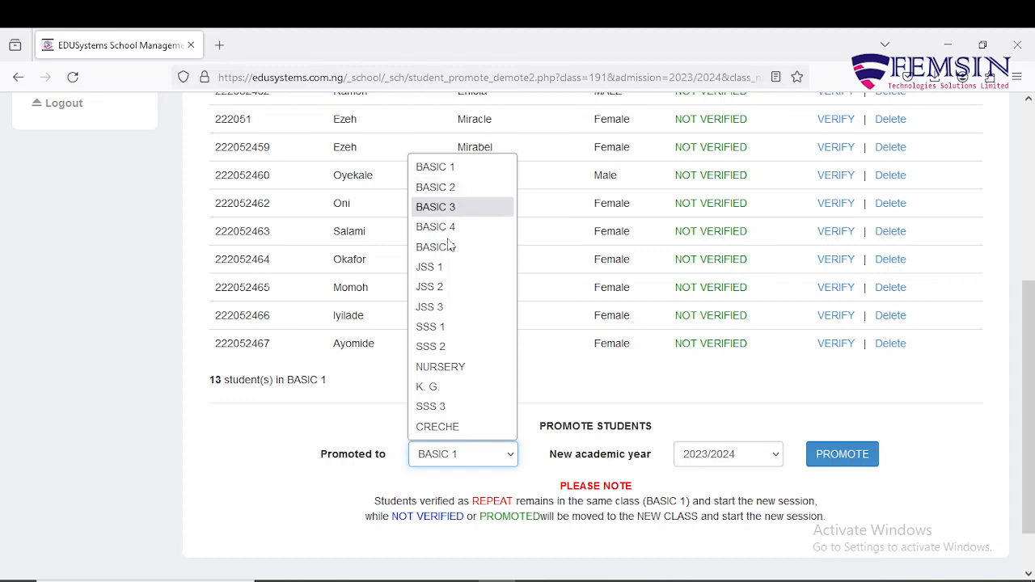
{"action": "left_click", "coordinate": [453, 194]}
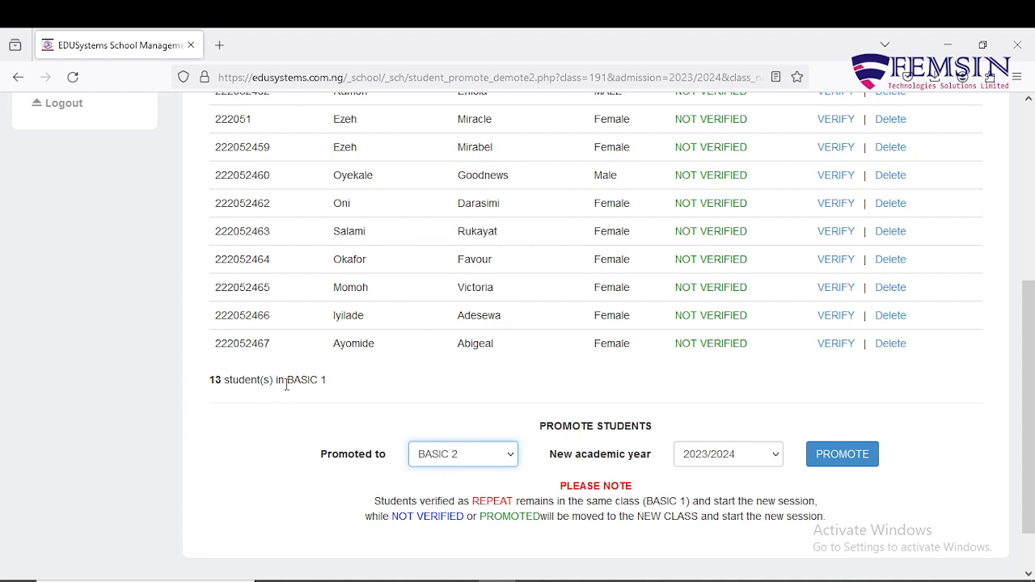
Compare the students' current class with the chosen promotion class, and set the new academic year to 2024/2025
{"action": "left_click_drag", "start_coordinate": [288, 380], "coordinate": [324, 385]}
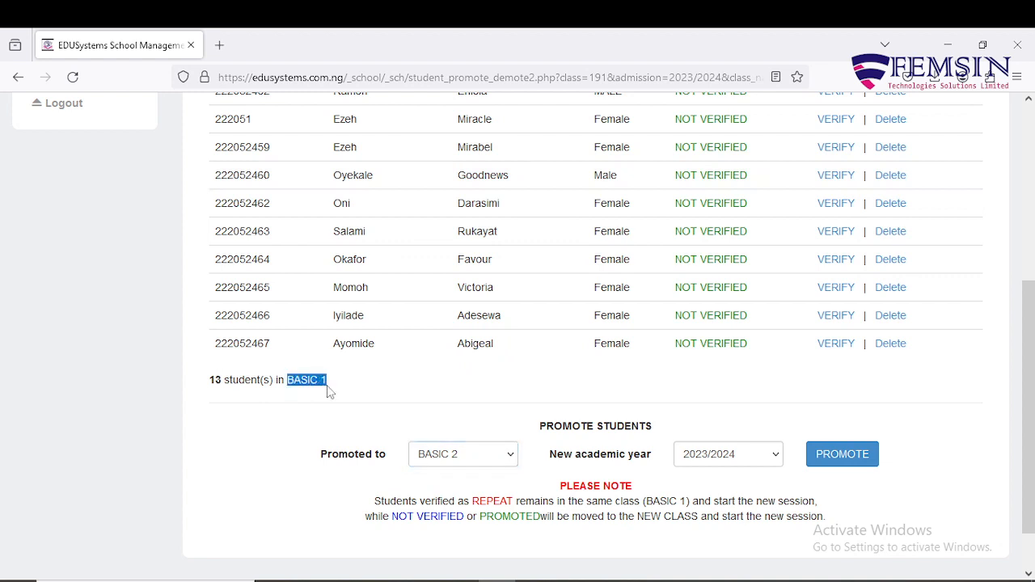
{"action": "left_click", "coordinate": [502, 464]}
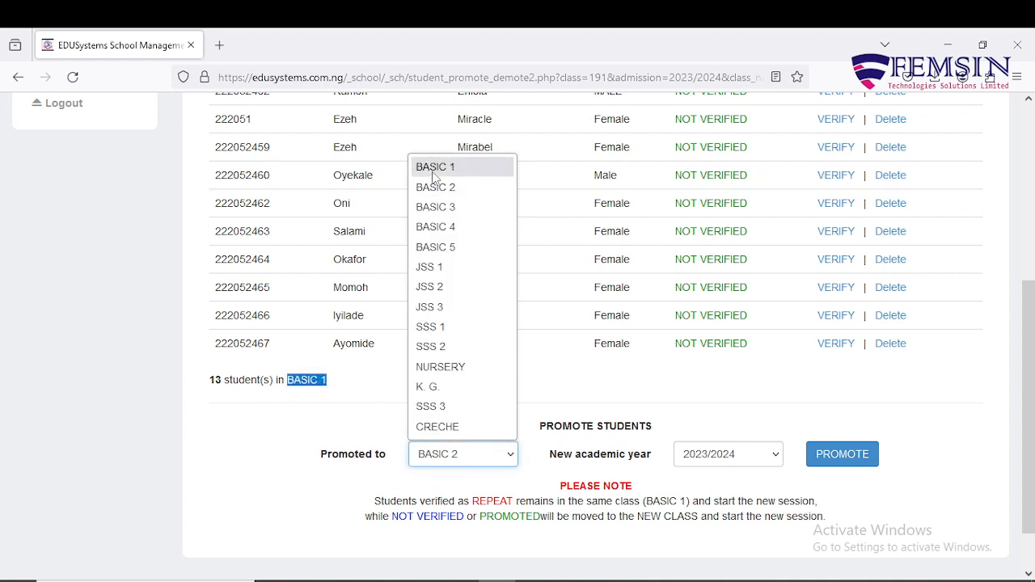
{"action": "left_click", "coordinate": [548, 370]}
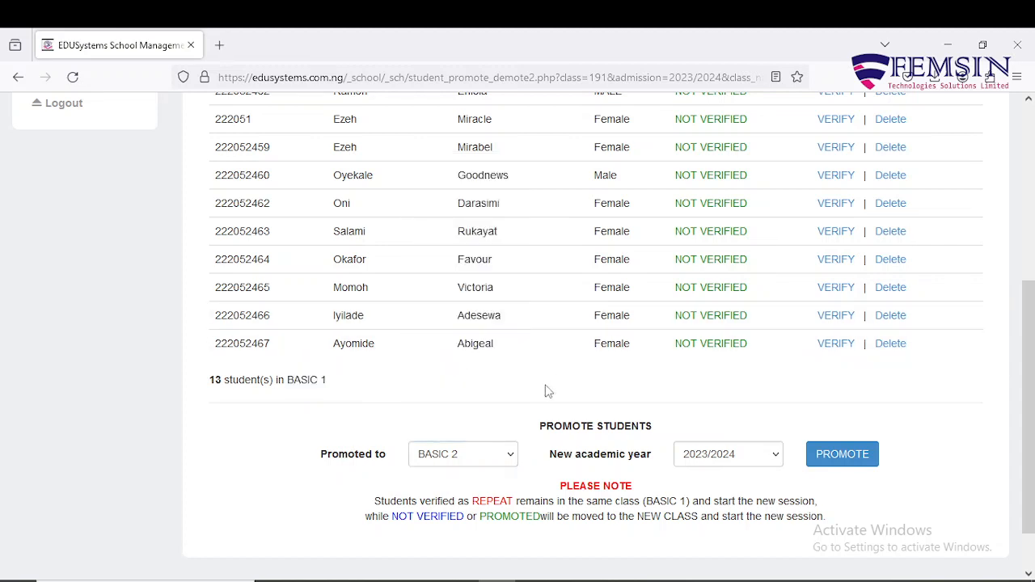
{"action": "left_click_drag", "start_coordinate": [288, 379], "coordinate": [326, 379]}
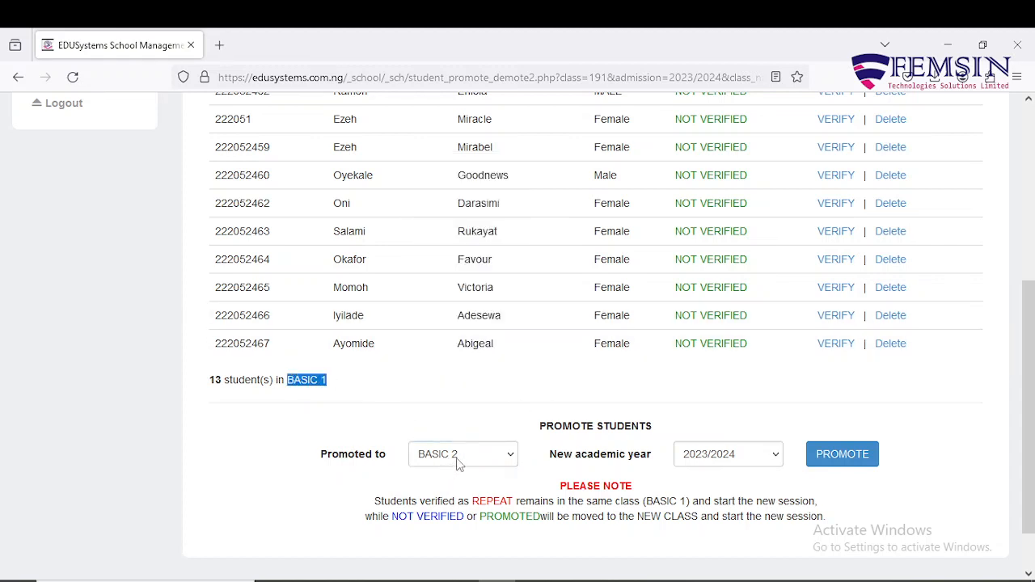
{"action": "left_click_drag", "start_coordinate": [317, 464], "coordinate": [400, 464]}
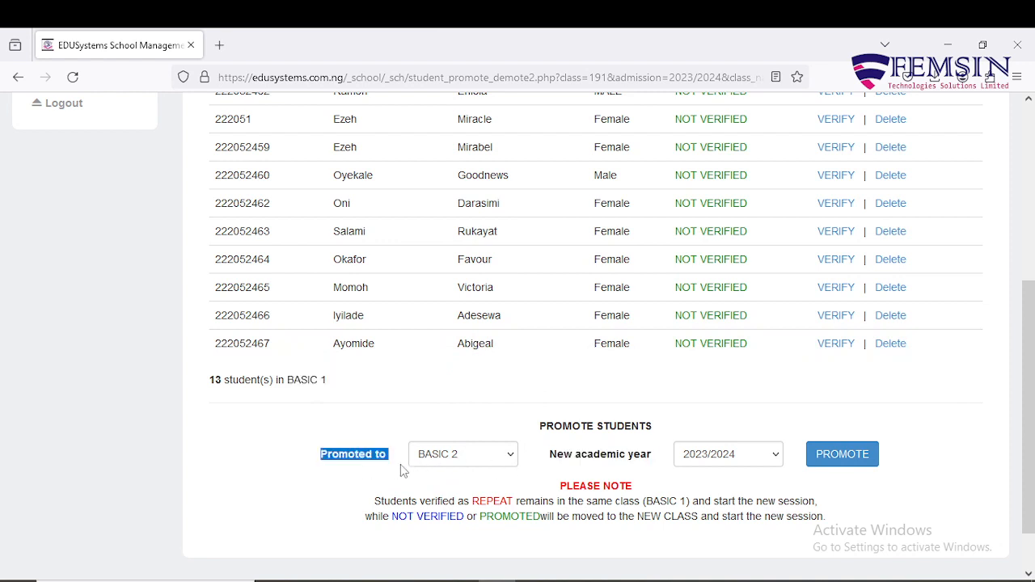
{"action": "left_click", "coordinate": [477, 483]}
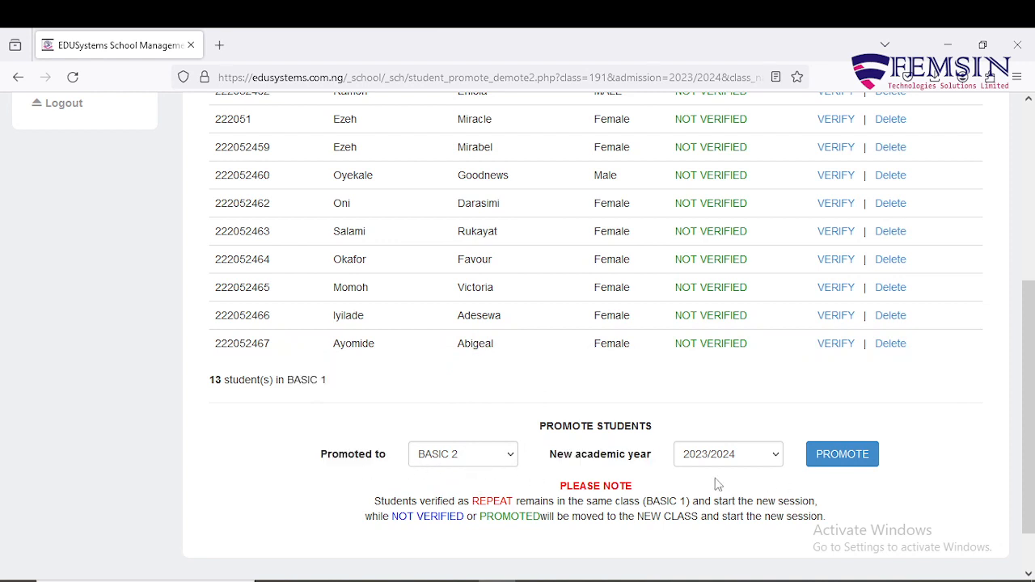
{"action": "left_click", "coordinate": [774, 460]}
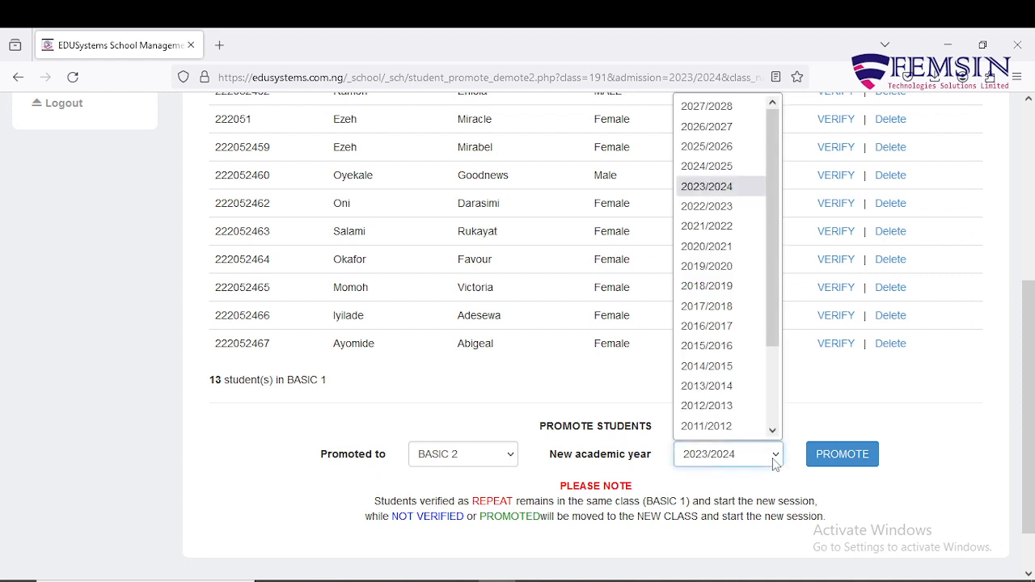
{"action": "left_click", "coordinate": [727, 172]}
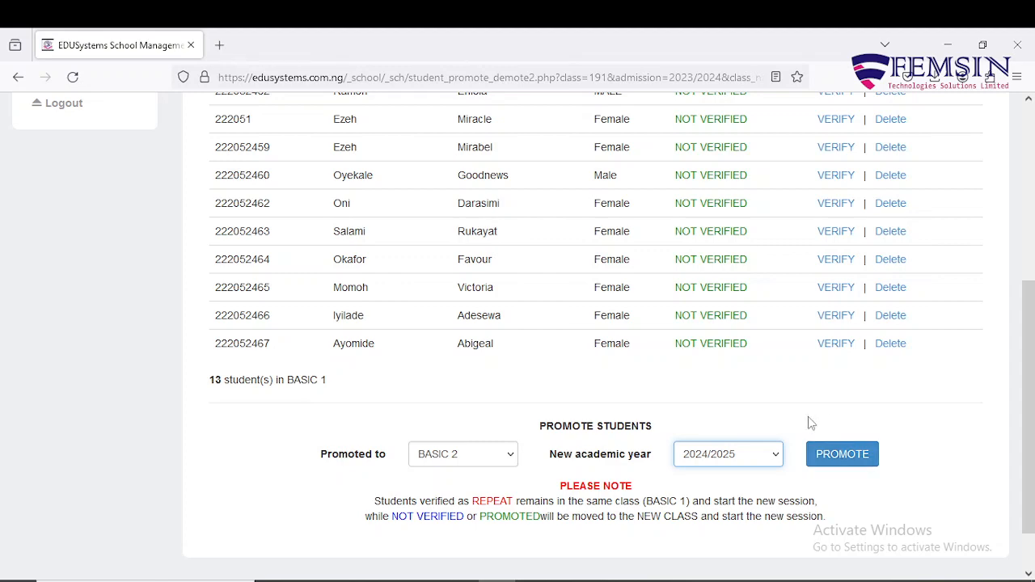
Log out and fill in the saved user ID and account password on the sign-in page
{"action": "scroll", "coordinate": [644, 369], "scroll_direction": "up", "scroll_amount": 3}
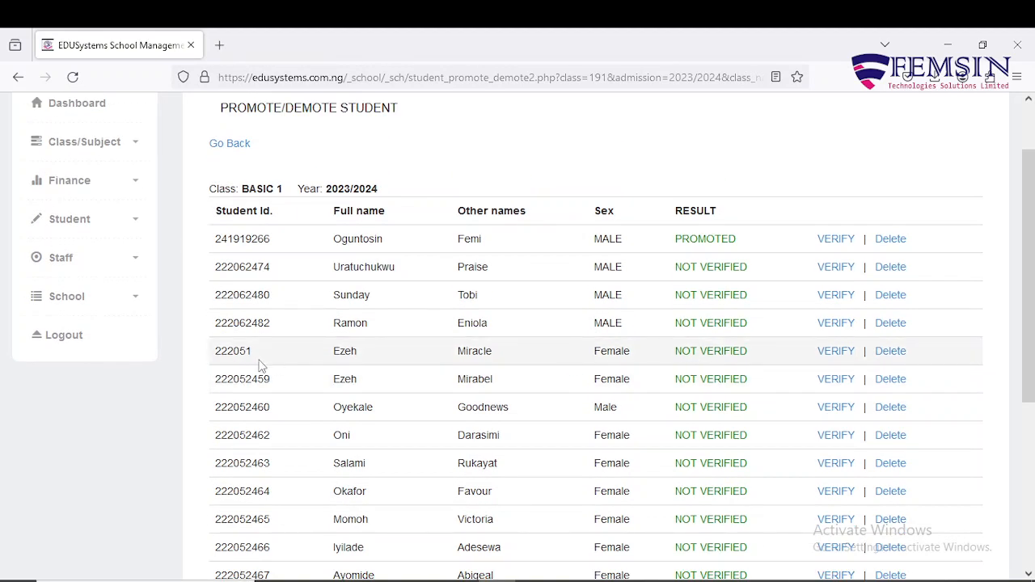
{"action": "left_click", "coordinate": [78, 344]}
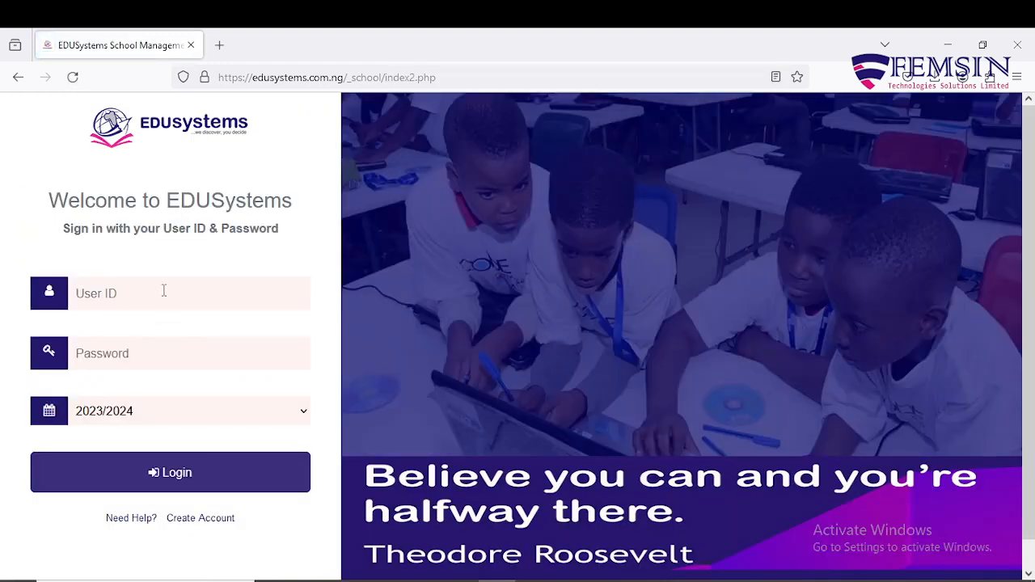
{"action": "left_click", "coordinate": [163, 293]}
{"action": "left_click", "coordinate": [162, 293]}
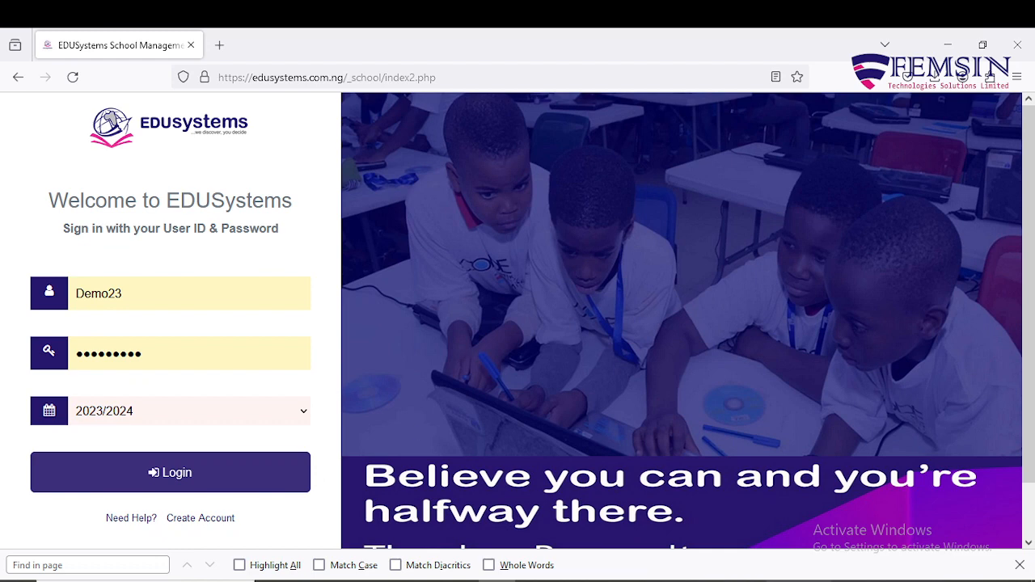
{"action": "key", "text": "Escape"}
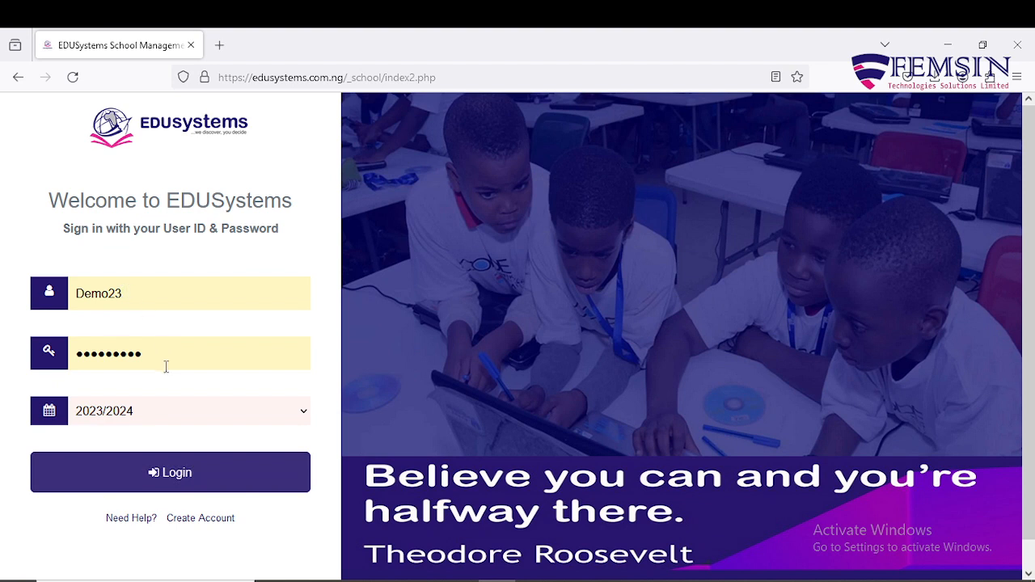
Select 2022/2023 as the academic year on the sign-in page
{"action": "left_click", "coordinate": [189, 416]}
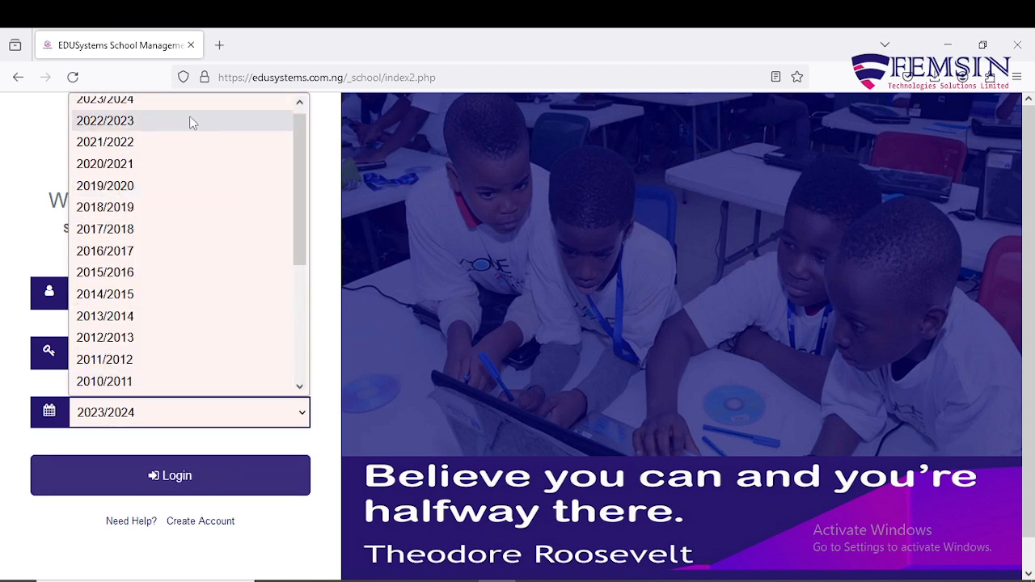
{"action": "scroll", "coordinate": [191, 113], "scroll_direction": "up", "scroll_amount": 1}
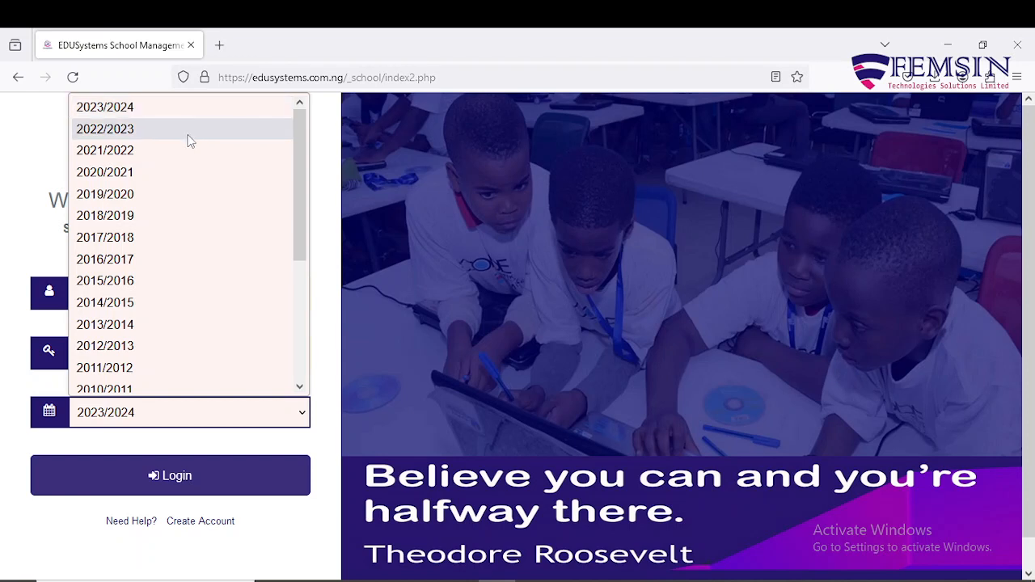
{"action": "left_click", "coordinate": [188, 139]}
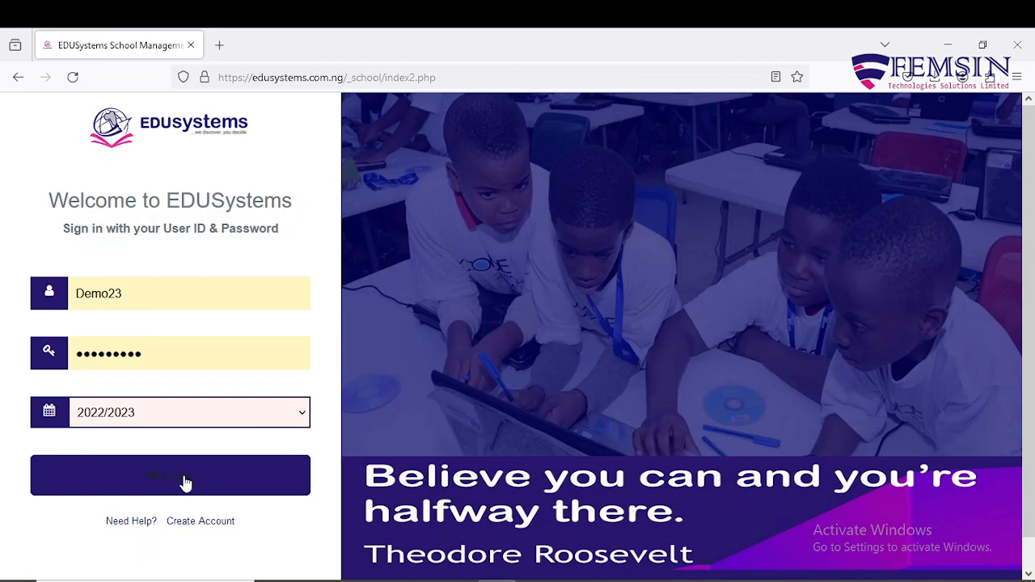
Set the sign-in academic year to 2023/2024 and log in to the school account
{"action": "left_click", "coordinate": [195, 417]}
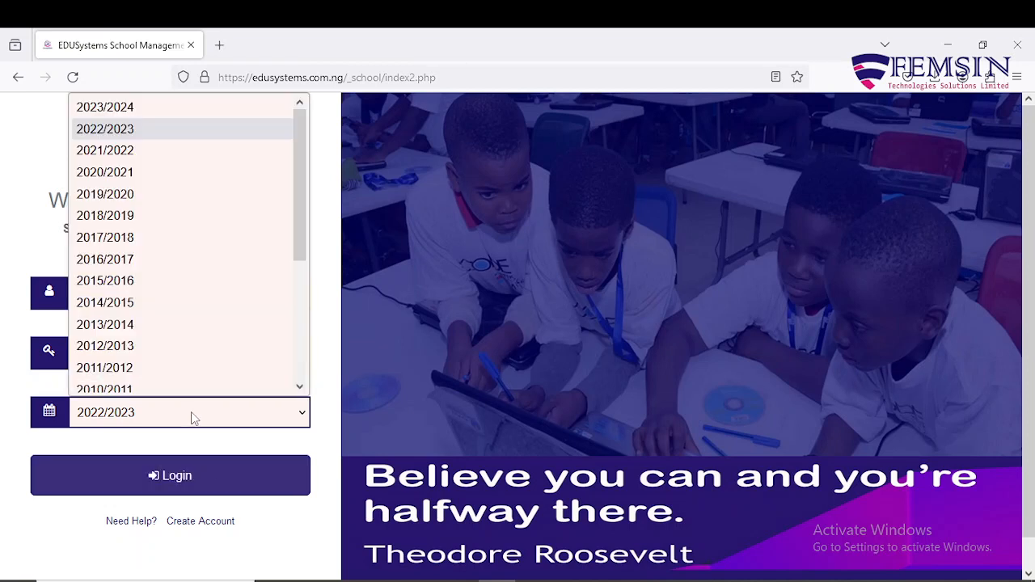
{"action": "left_click", "coordinate": [141, 107]}
{"action": "left_click", "coordinate": [160, 477]}
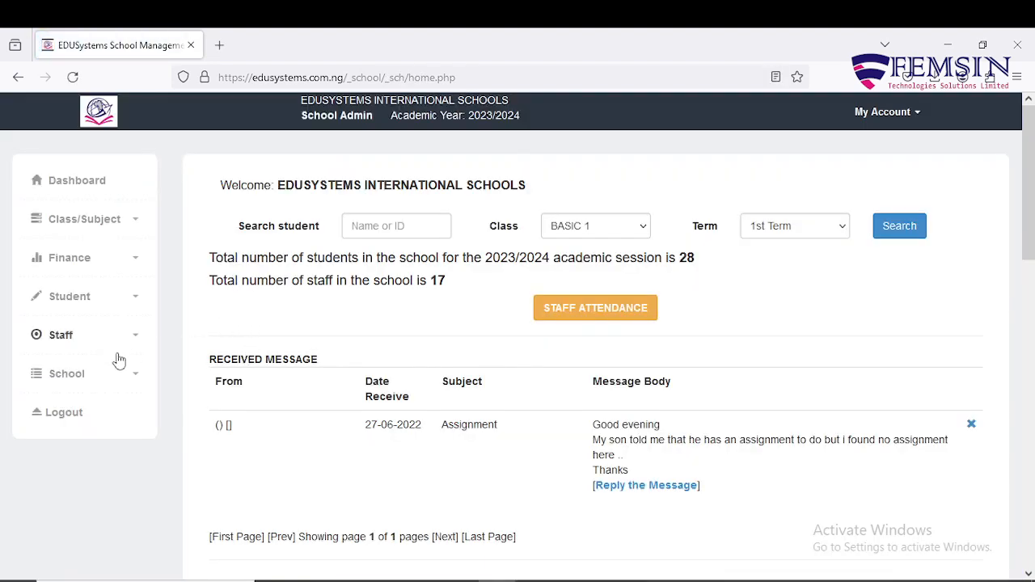
Reopen the BASIC 1 record on the Promote/Demote Student page and review its promotion settings and student results
{"action": "left_click", "coordinate": [130, 303]}
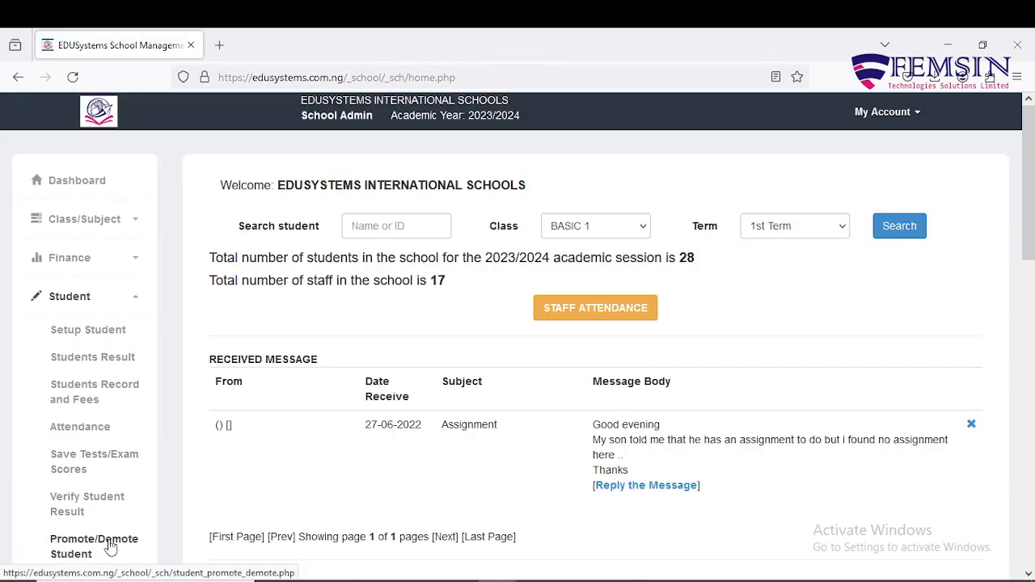
{"action": "scroll", "coordinate": [110, 549], "scroll_direction": "down", "scroll_amount": 2}
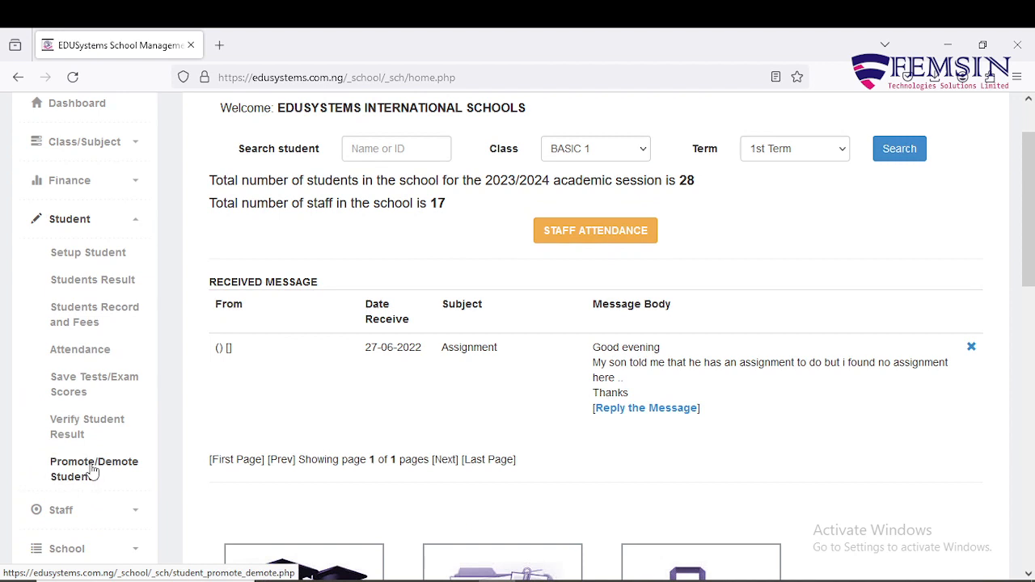
{"action": "left_click", "coordinate": [94, 471]}
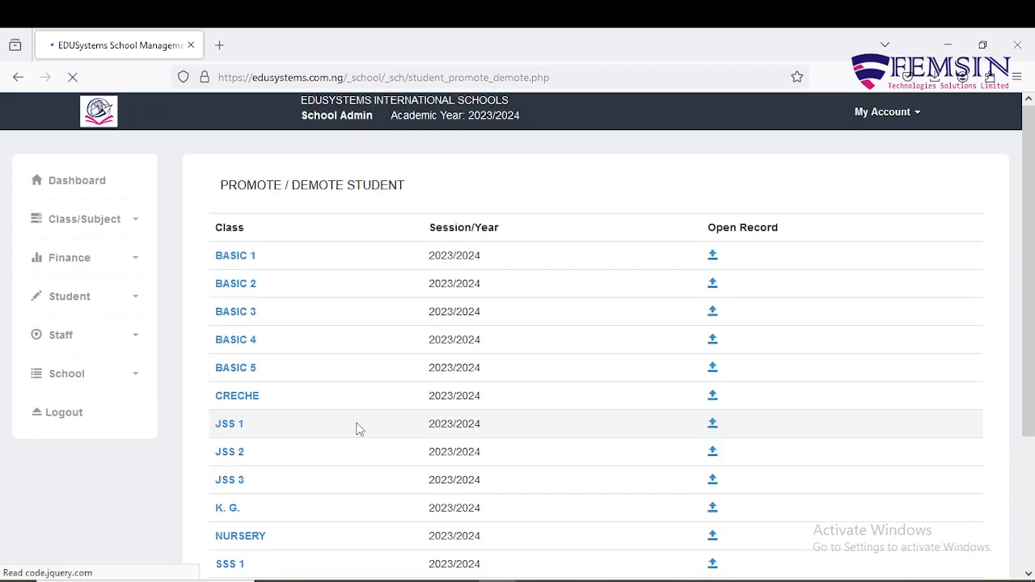
{"action": "left_click", "coordinate": [257, 265]}
{"action": "scroll", "coordinate": [724, 357], "scroll_direction": "down", "scroll_amount": 5}
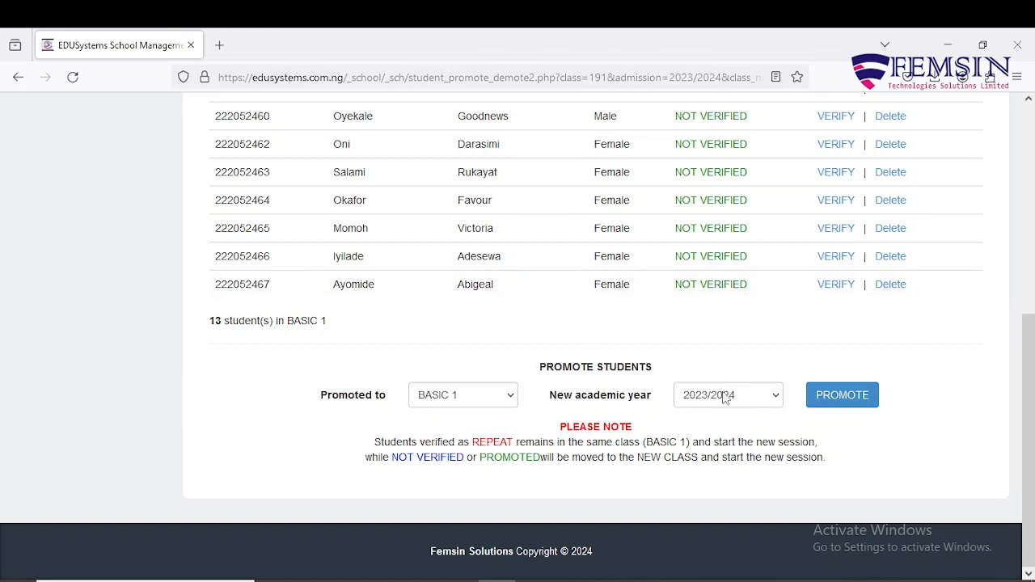
{"action": "scroll", "coordinate": [725, 402], "scroll_direction": "up", "scroll_amount": 5}
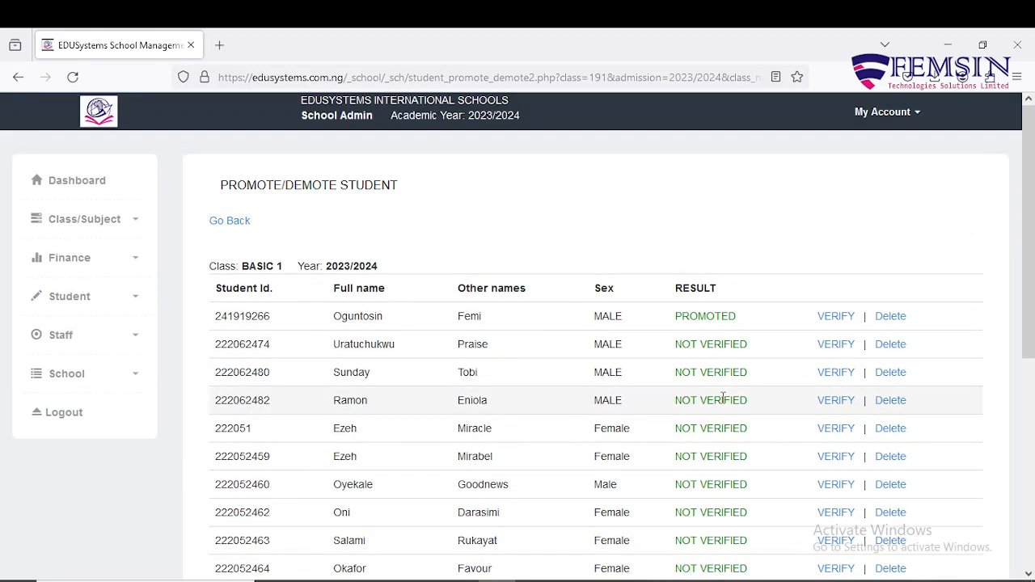